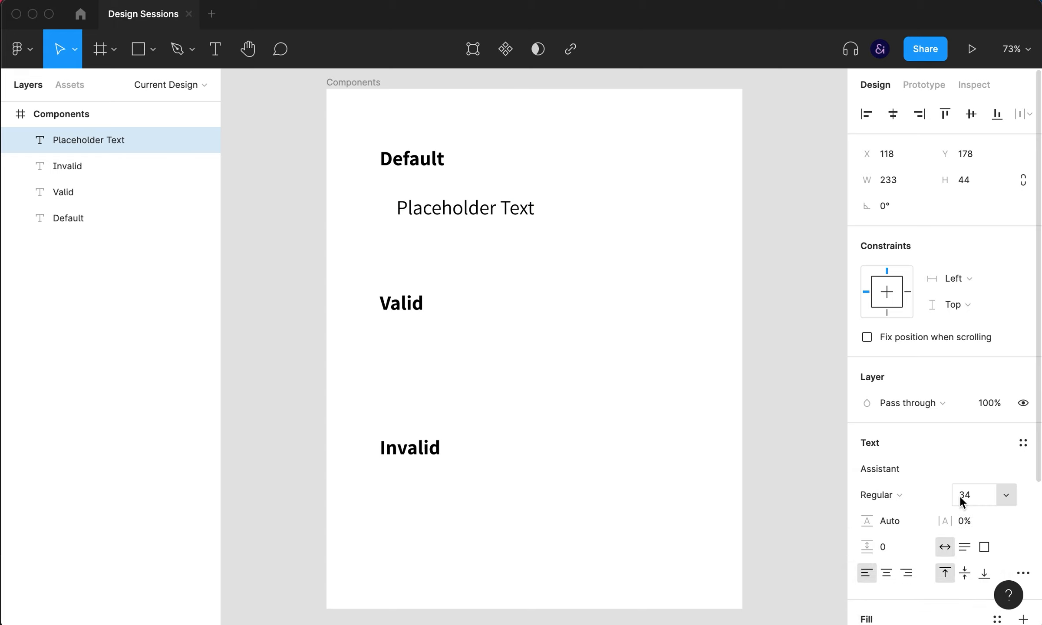
- Reduce the placeholder text's font size to 20
{"action": "key", "text": "Down"}
{"action": "key", "text": "Down"}
{"action": "key", "text": "Down"}
{"action": "key", "text": "Down"}
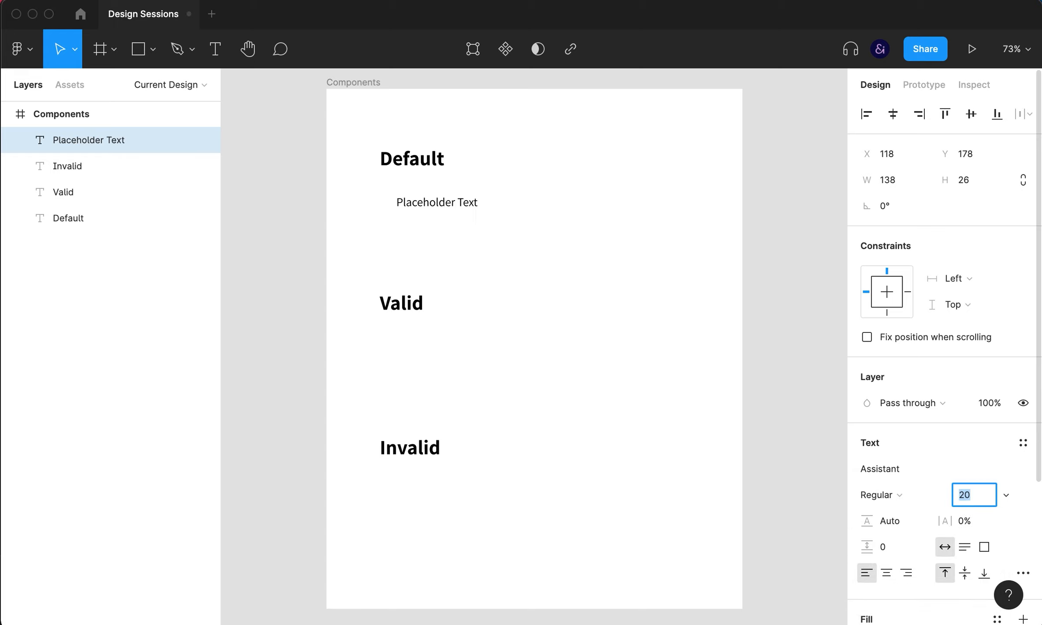
- Group the placeholder text and convert it to an auto layout frame with left and right padding of 20
{"action": "key", "text": "super+g"}
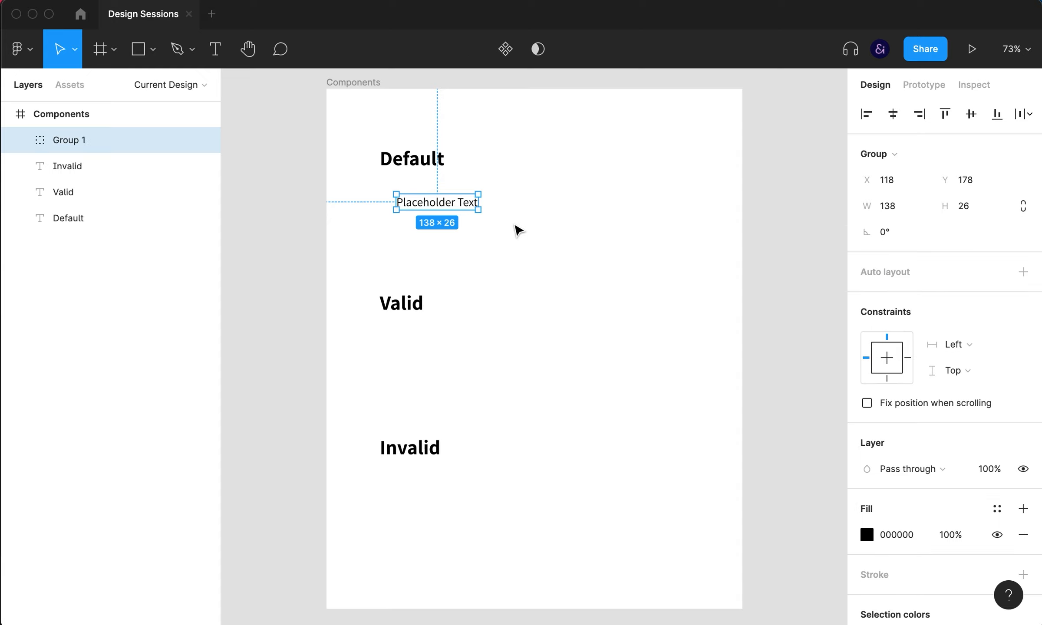
{"action": "left_click", "coordinate": [870, 270]}
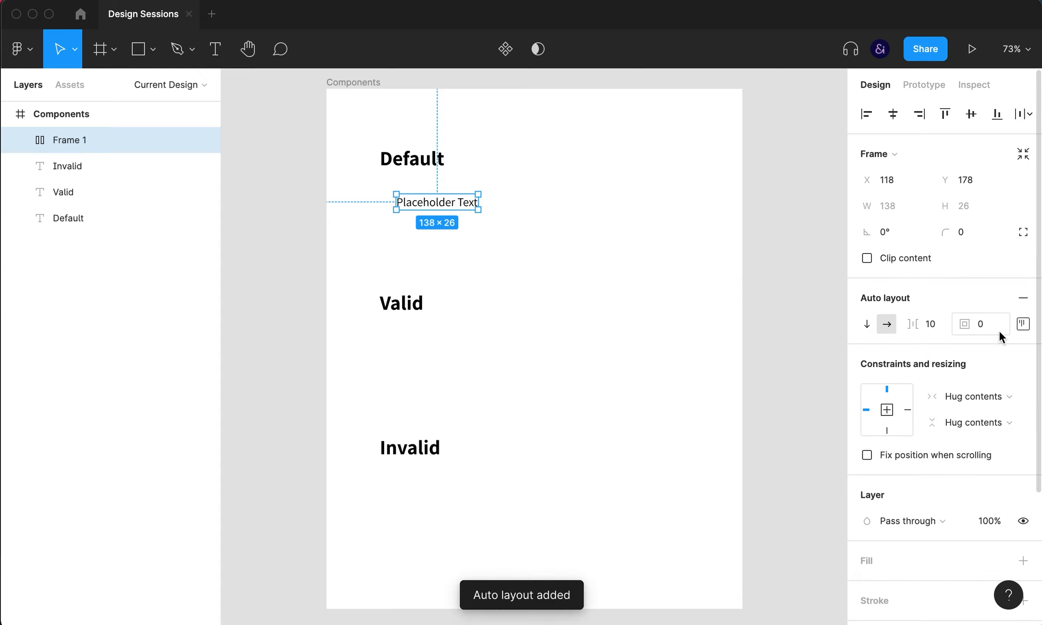
{"action": "left_click", "coordinate": [1018, 331]}
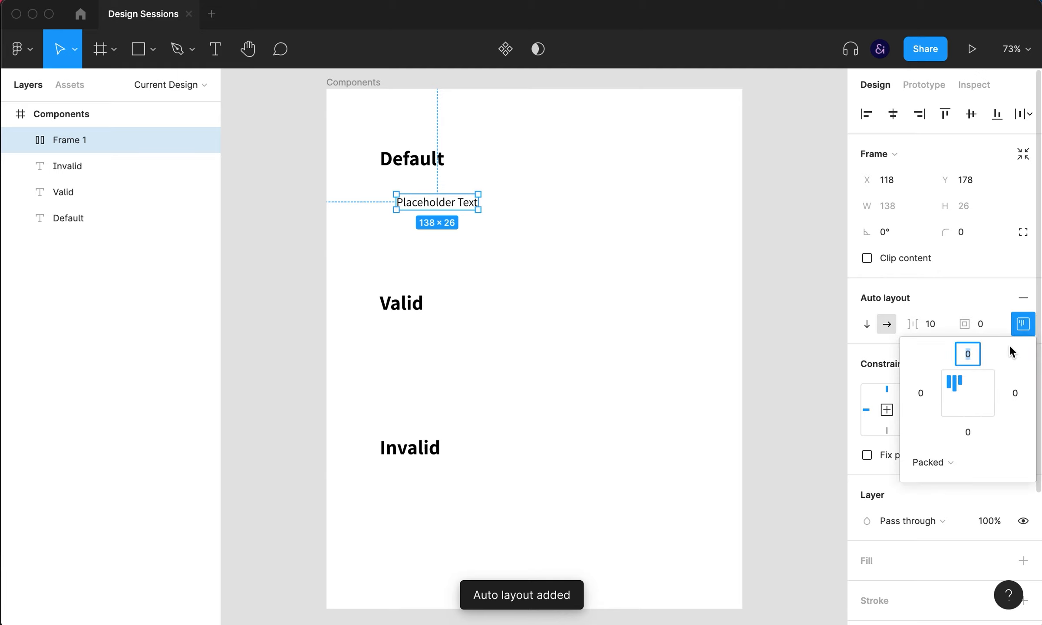
{"action": "left_click", "coordinate": [1015, 402]}
{"action": "type", "text": "20"}
{"action": "key", "text": "Return"}
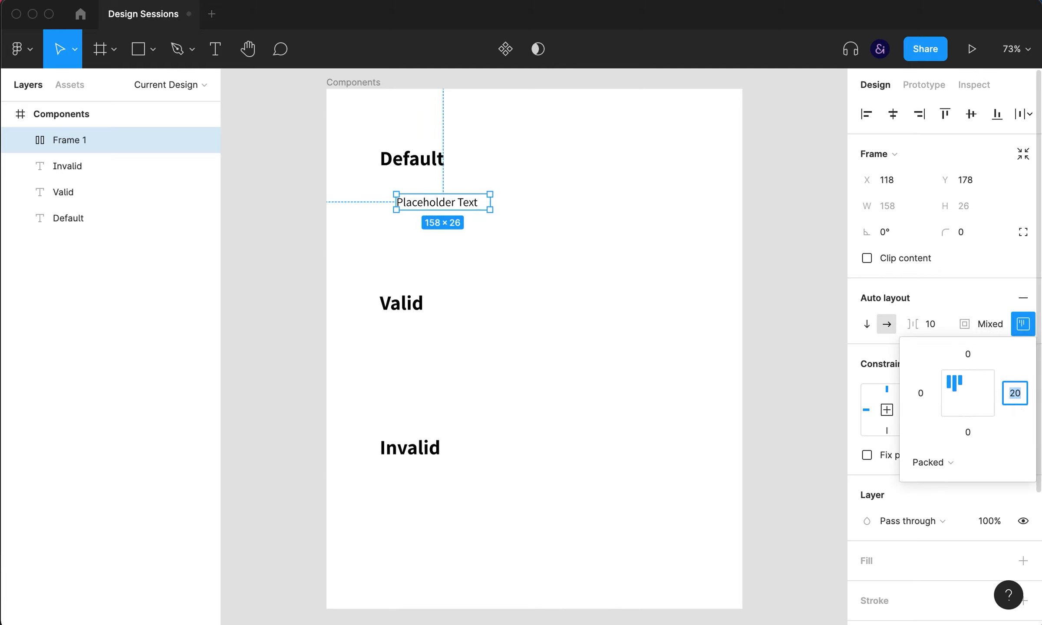
{"action": "left_click", "coordinate": [919, 392]}
{"action": "type", "text": "20"}
{"action": "key", "text": "Return"}
- Set the auto layout frame's top and bottom padding to 15 each
{"action": "left_click", "coordinate": [976, 354]}
{"action": "type", "text": "17"}
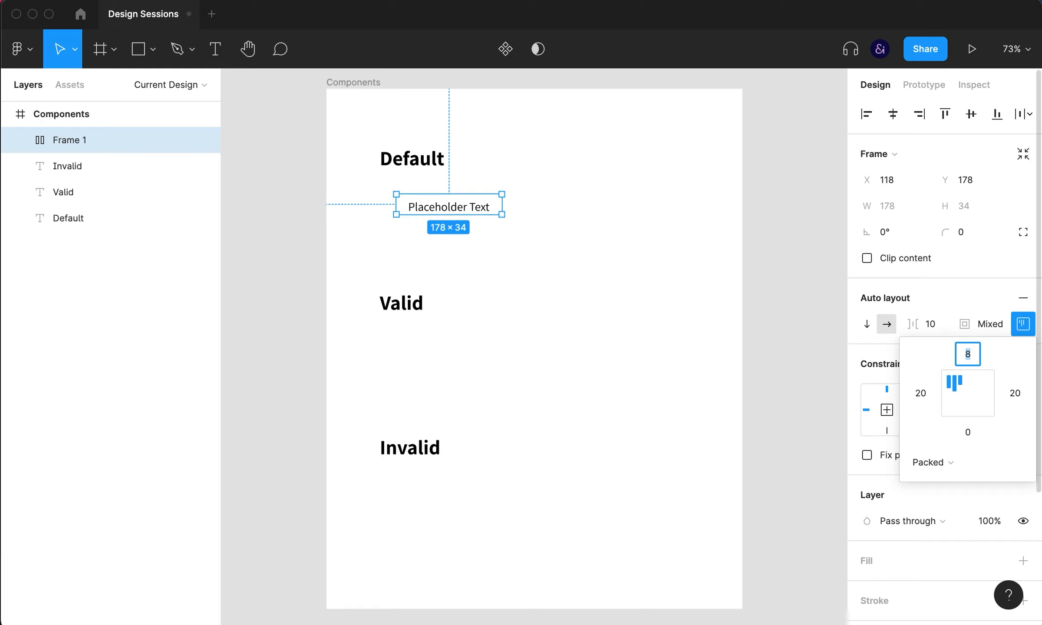
{"action": "key", "text": "Return"}
{"action": "key", "text": "Down"}
{"action": "key", "text": "Down"}
{"action": "left_click", "coordinate": [973, 431]}
{"action": "key", "text": "shift+Up"}
{"action": "key", "text": "Down"}
{"action": "key", "text": "Up"}
{"action": "key", "text": "Up"}
{"action": "key", "text": "Up"}
{"action": "key", "text": "Up"}
{"action": "key", "text": "Up"}
{"action": "key", "text": "Up"}
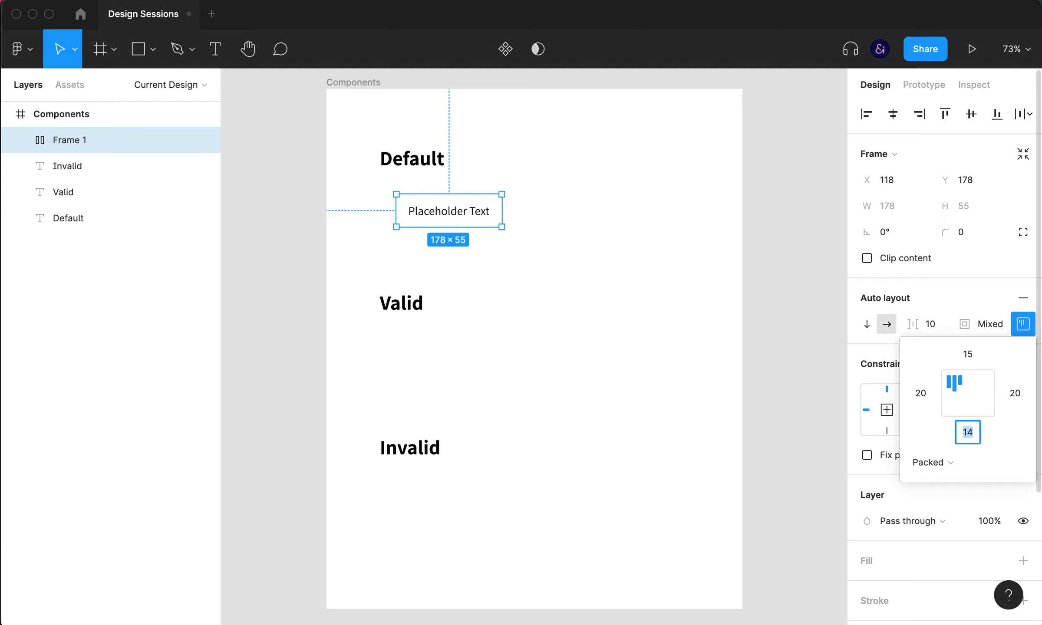
{"action": "left_click", "coordinate": [608, 347]}
- Round the placeholder frame's corners with a radius of 4
{"action": "left_click", "coordinate": [976, 234]}
{"action": "key", "text": "Up"}
{"action": "key", "text": "Up"}
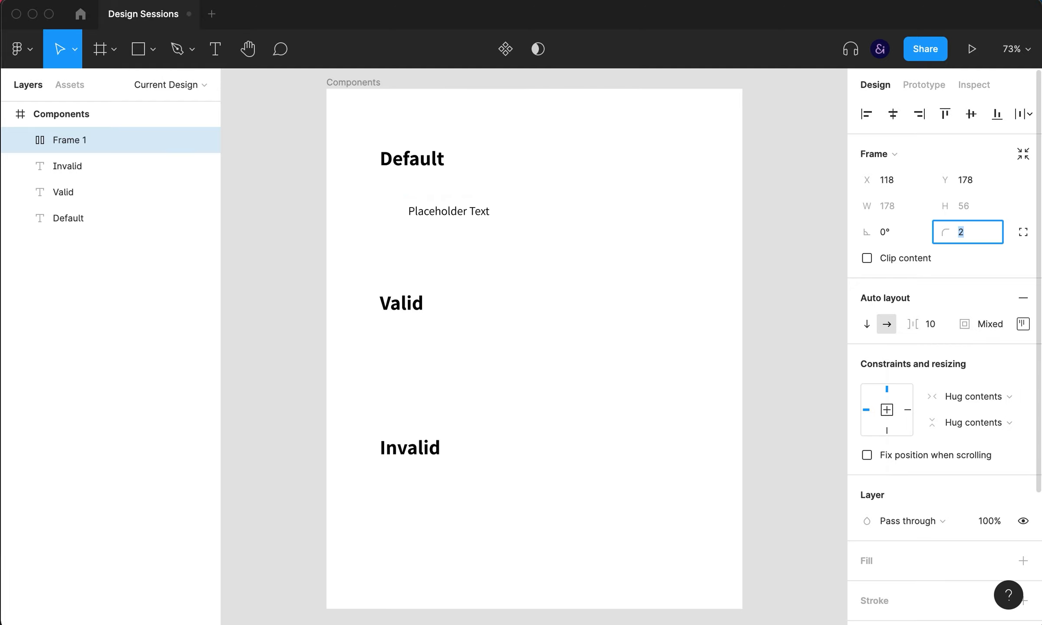
- Add a 1 px inside stroke to the placeholder frame and colour it light grey DEDEDE
{"action": "scroll", "coordinate": [939, 478], "scroll_direction": "down", "scroll_amount": 5}
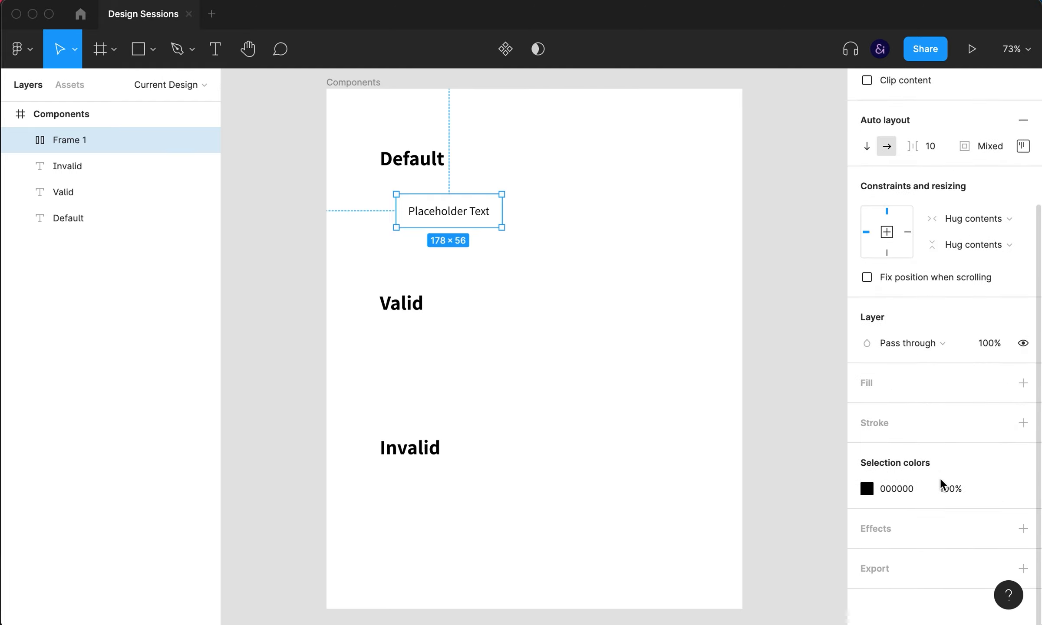
{"action": "left_click", "coordinate": [1022, 423]}
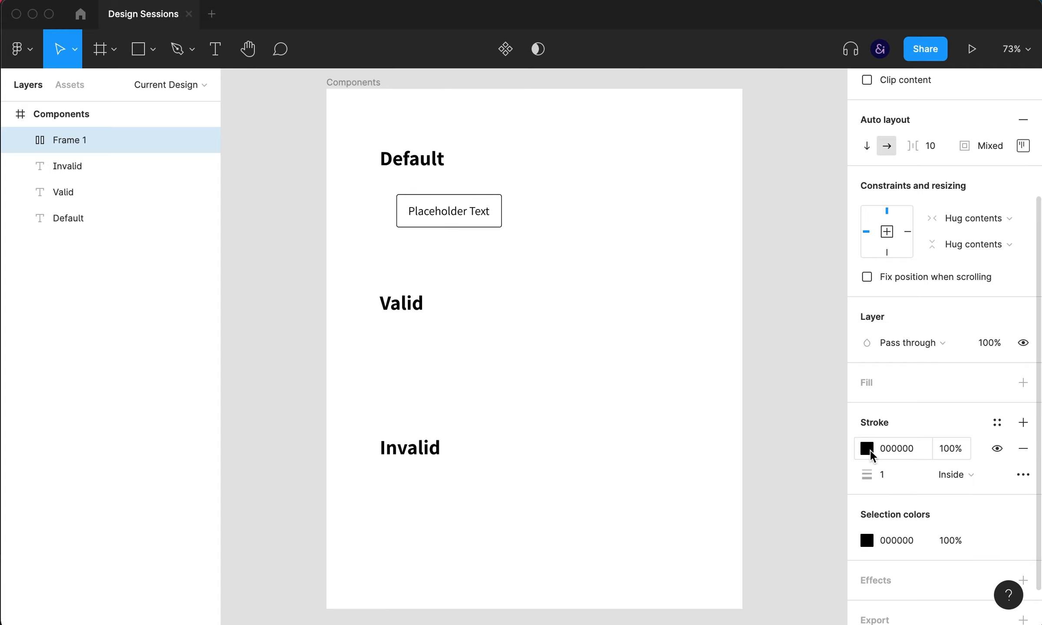
{"action": "left_click", "coordinate": [867, 449]}
{"action": "key", "text": "i"}
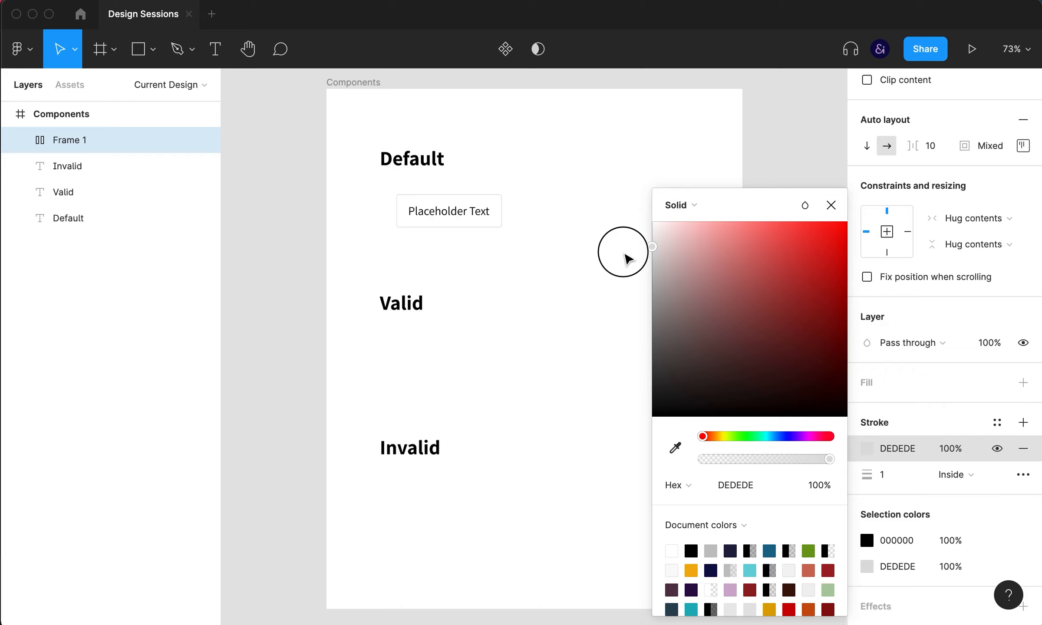
{"action": "left_click", "coordinate": [627, 258]}
{"action": "left_click", "coordinate": [831, 205]}
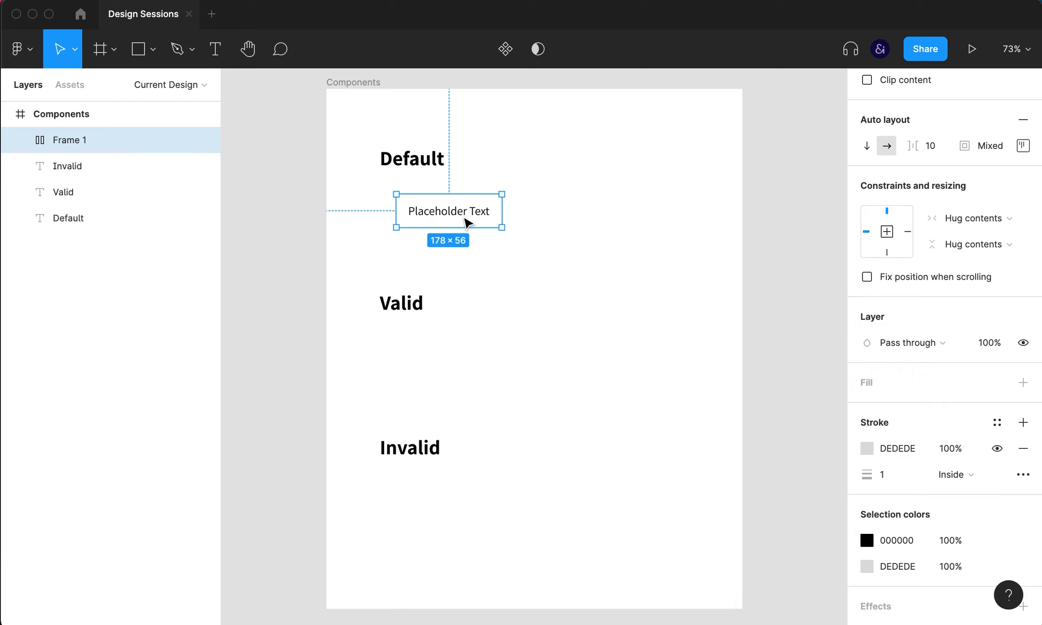
- Lower the opacity of the placeholder text inside the frame to 40%
{"action": "double_click", "coordinate": [461, 208]}
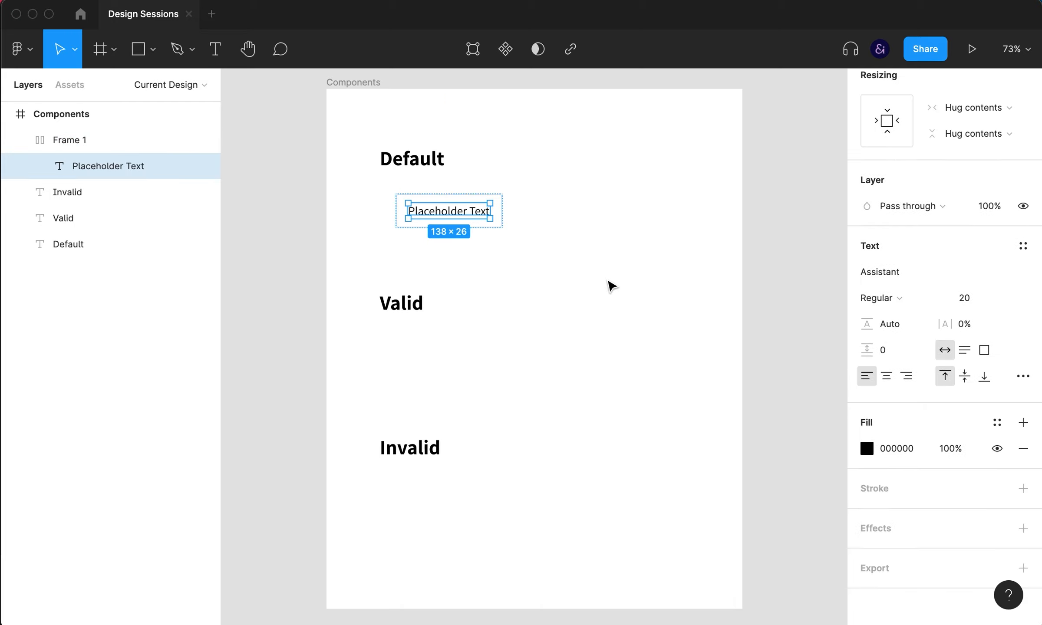
{"action": "key", "text": "5"}
{"action": "key", "text": "4"}
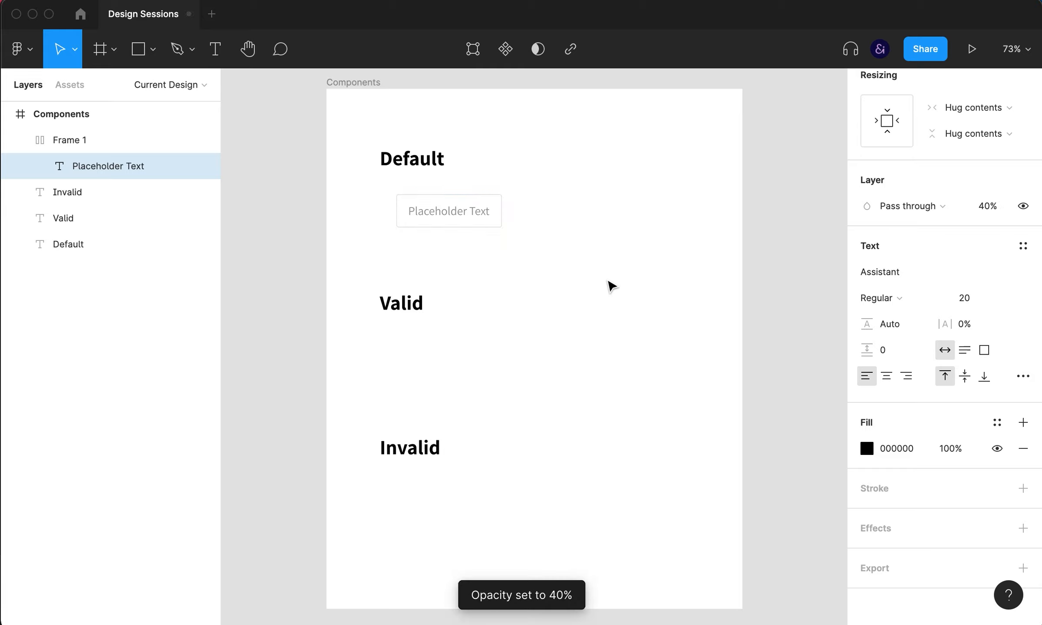
{"action": "left_click", "coordinate": [566, 288]}
- Align the placeholder frame's left edge with the Default heading
{"action": "left_click", "coordinate": [465, 211]}
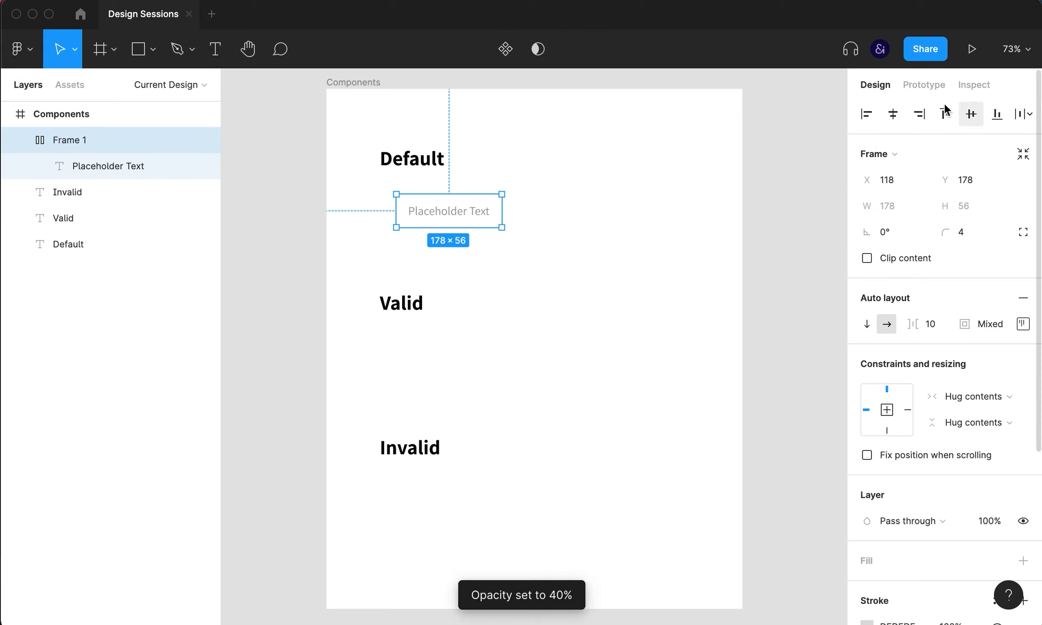
{"action": "left_click", "coordinate": [866, 113]}
{"action": "key", "text": "z"}
{"action": "key", "text": "super+z"}
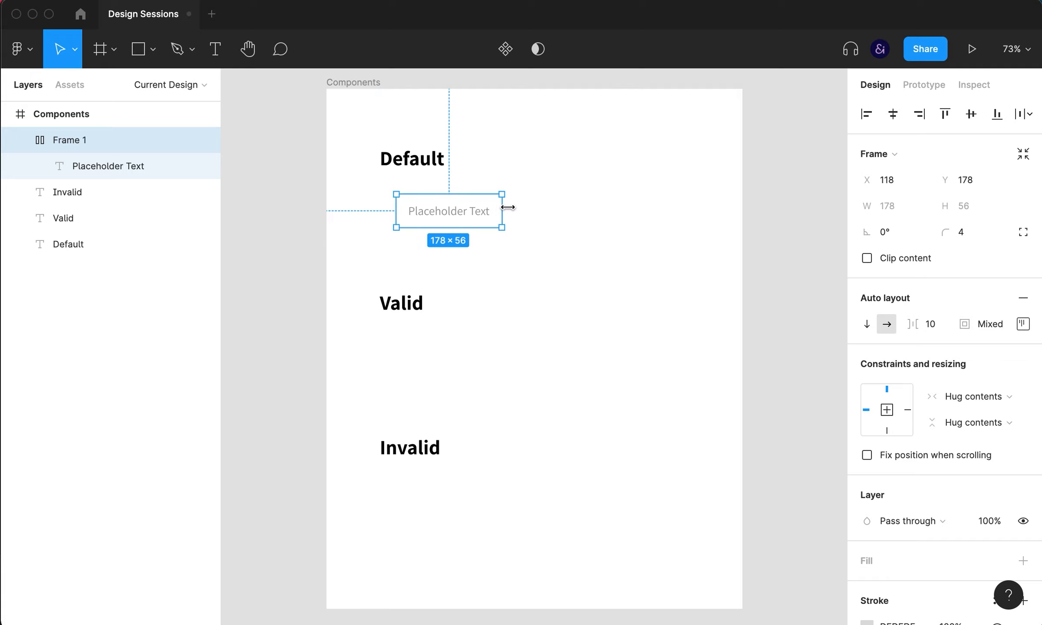
{"action": "left_click", "coordinate": [399, 165], "text": "shift"}
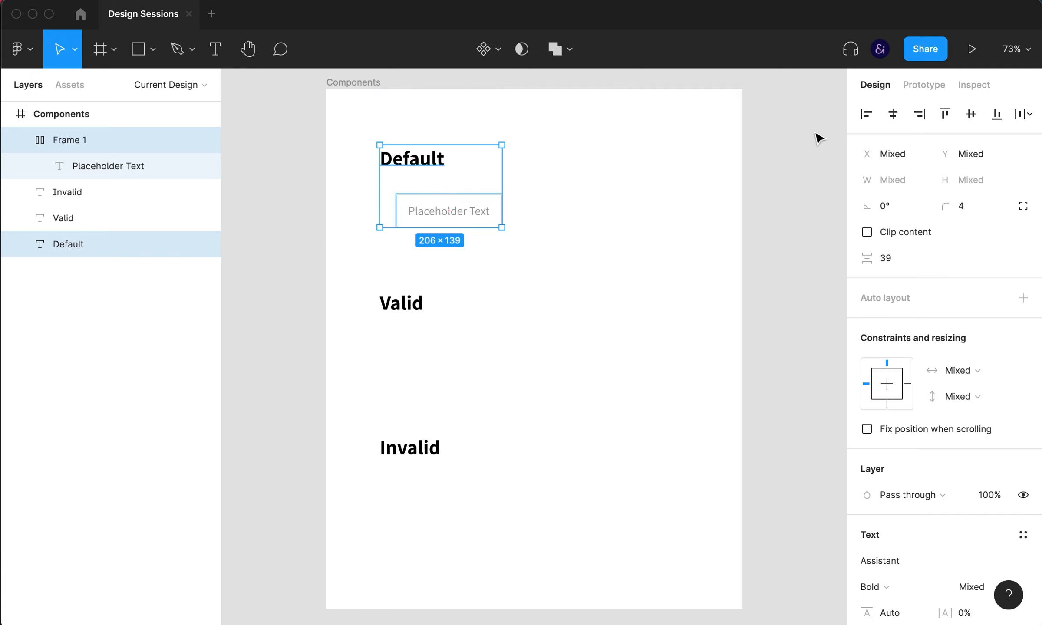
{"action": "left_click", "coordinate": [867, 114]}
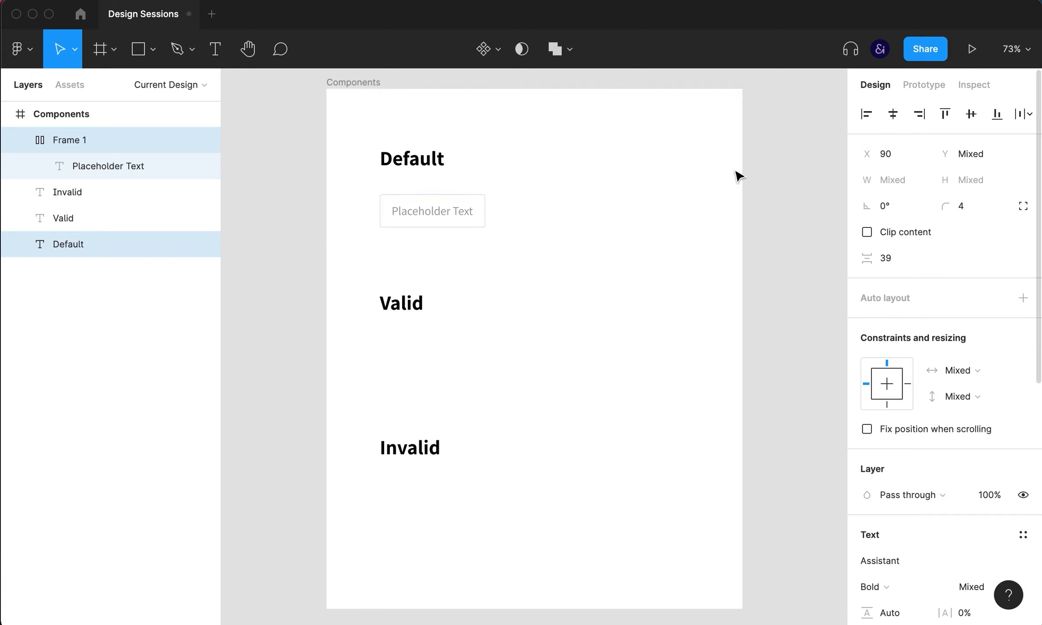
{"action": "left_click", "coordinate": [541, 298]}
- Collapse the placeholder frame's layer and rename it Input/Default
{"action": "left_click", "coordinate": [417, 205]}
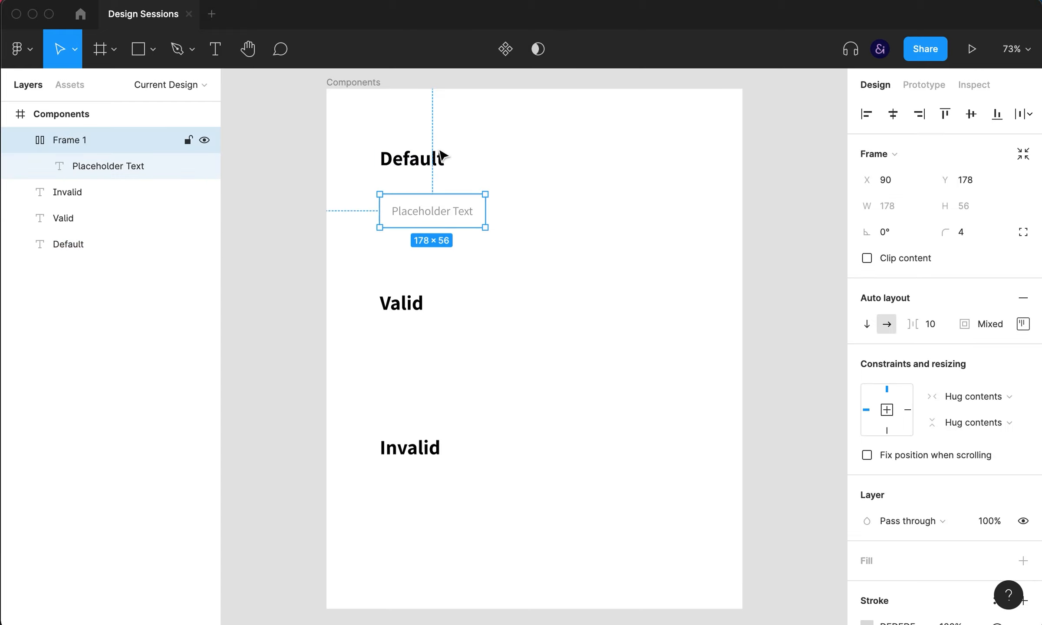
{"action": "left_click", "coordinate": [21, 140]}
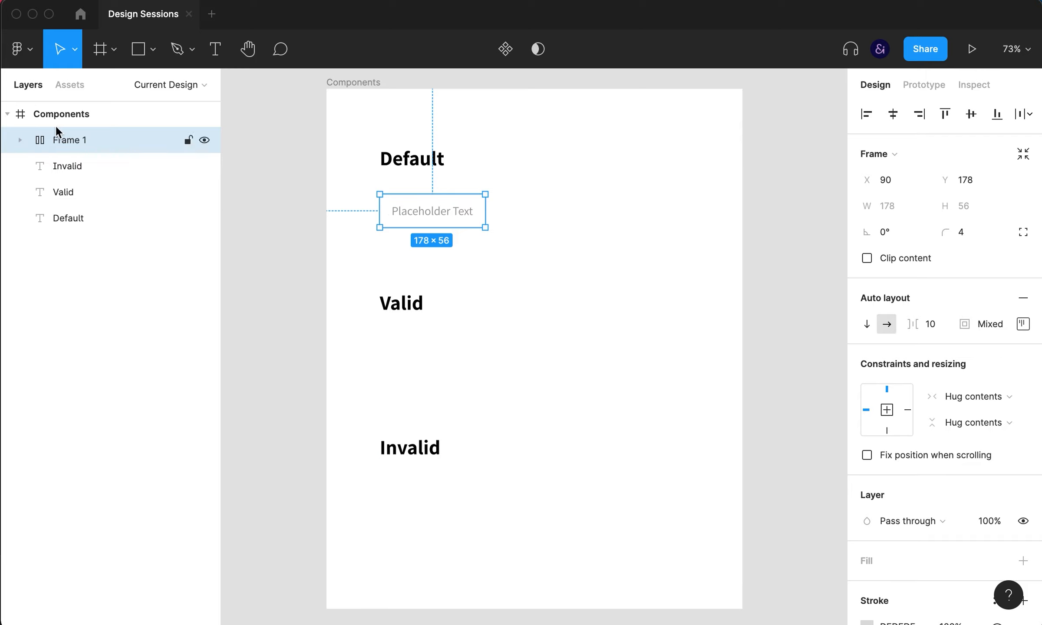
{"action": "double_click", "coordinate": [88, 140]}
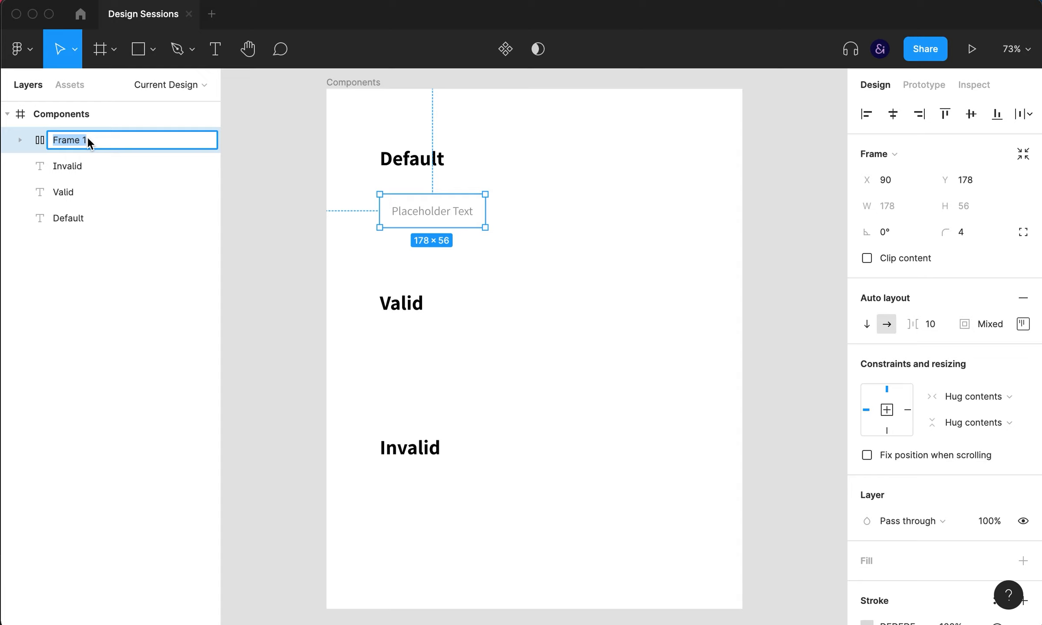
{"action": "type", "text": "Input/Default"}
{"action": "key", "text": "Return"}
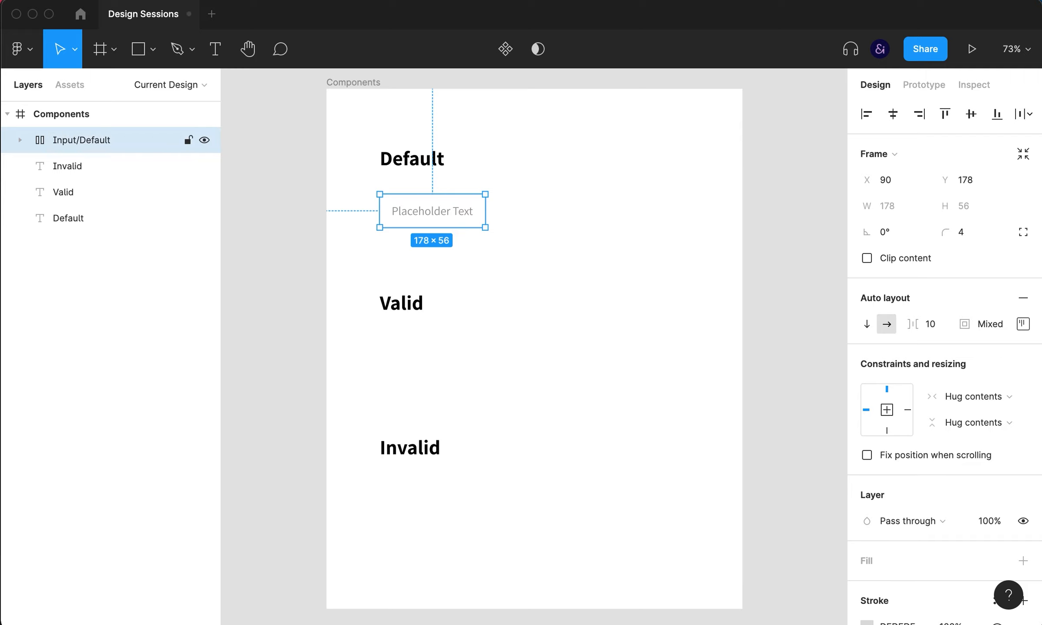
- Duplicate the Input/Default frame straight down to just below the Valid heading
{"action": "left_click_drag", "start_coordinate": [447, 221], "coordinate": [450, 357]}
{"action": "left_click", "coordinate": [542, 365]}
{"action": "left_click", "coordinate": [439, 356]}
{"action": "double_click", "coordinate": [435, 354]}
{"action": "left_click", "coordinate": [530, 384]}
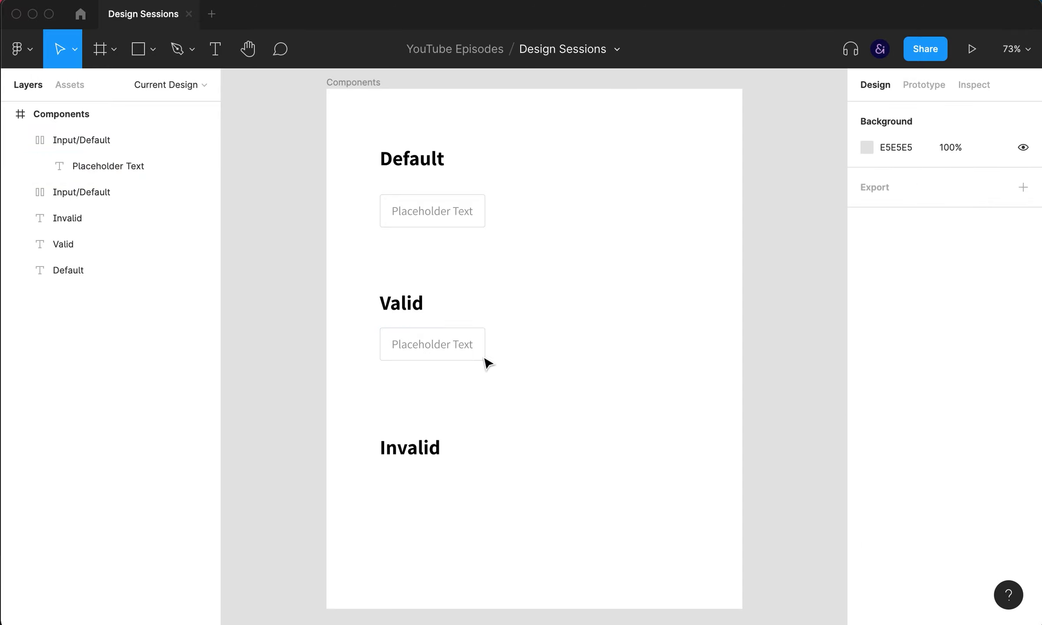
- Change the stroke colour of the input under the Valid heading to green 1F9F2C
{"action": "left_click", "coordinate": [483, 358]}
{"action": "scroll", "coordinate": [903, 528], "scroll_direction": "down", "scroll_amount": 5}
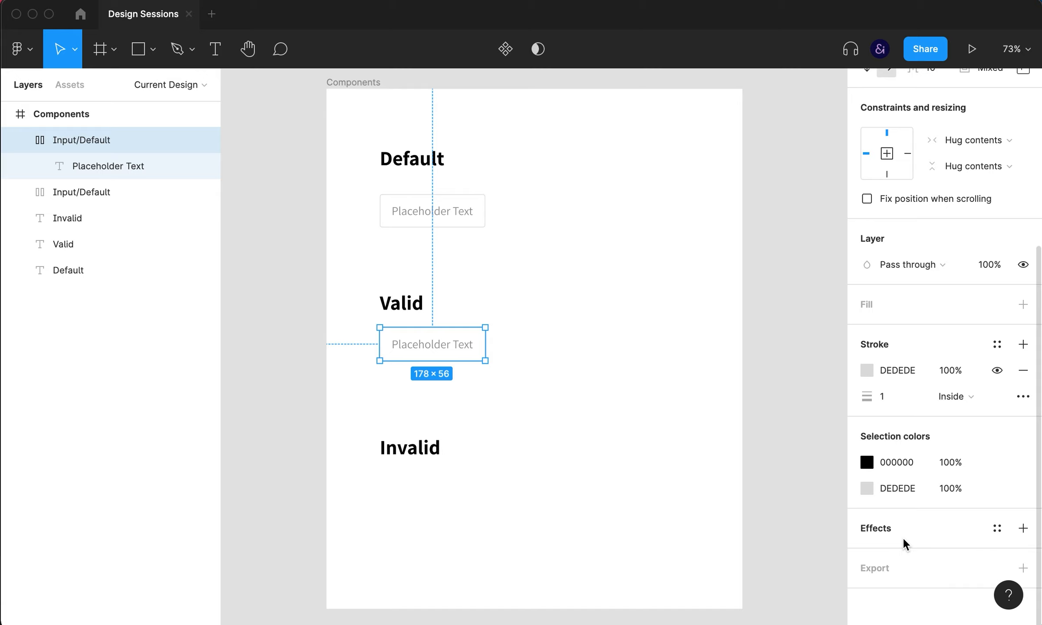
{"action": "left_click", "coordinate": [865, 373]}
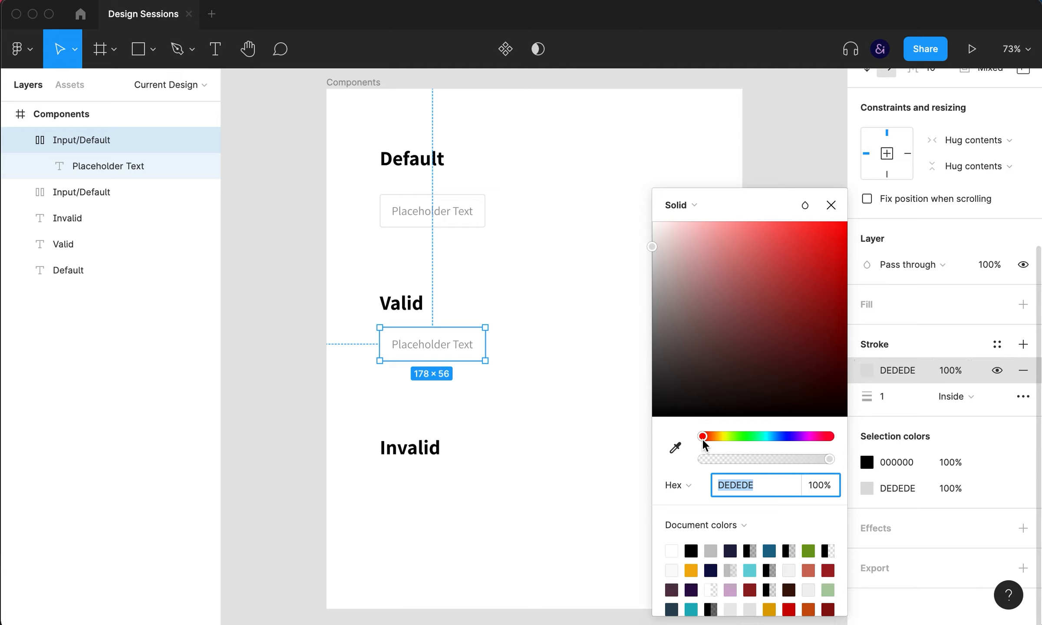
{"action": "left_click_drag", "start_coordinate": [703, 438], "coordinate": [747, 437]}
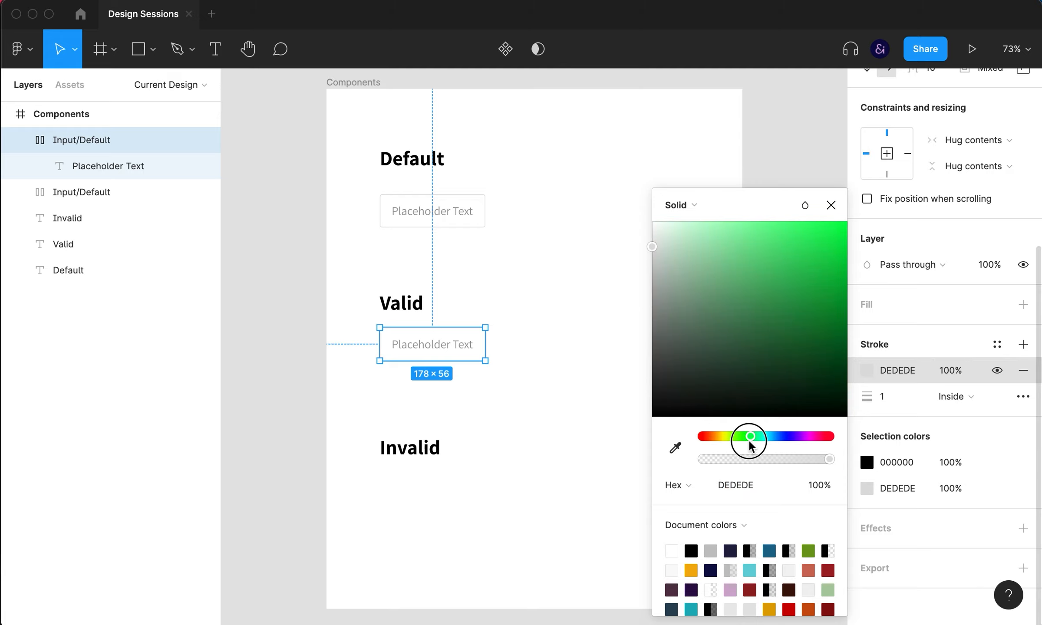
{"action": "left_click", "coordinate": [805, 280]}
{"action": "left_click", "coordinate": [810, 299]}
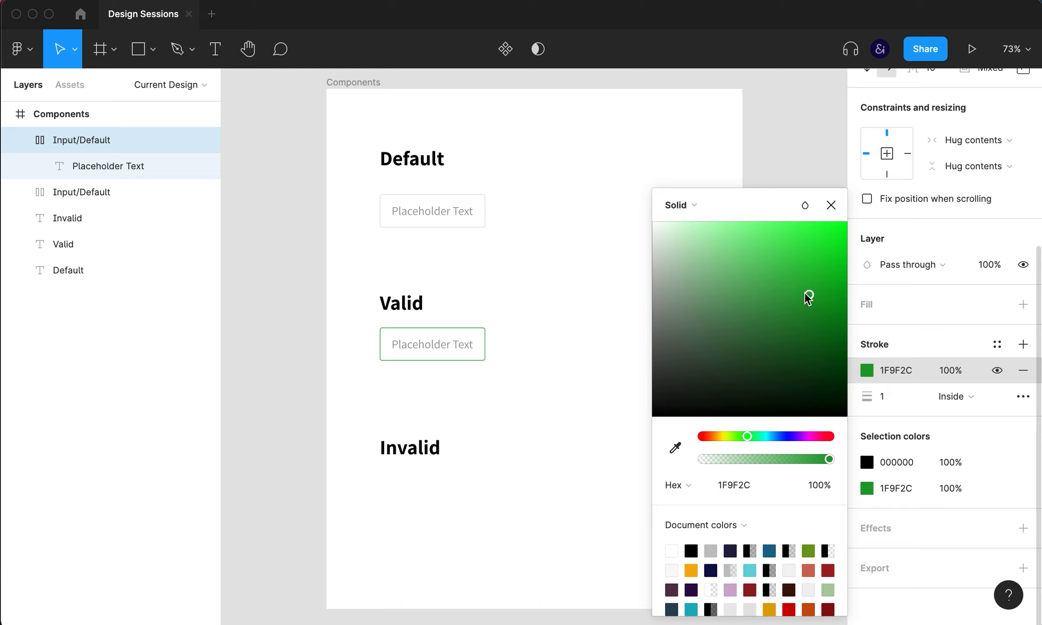
{"action": "left_click", "coordinate": [830, 205]}
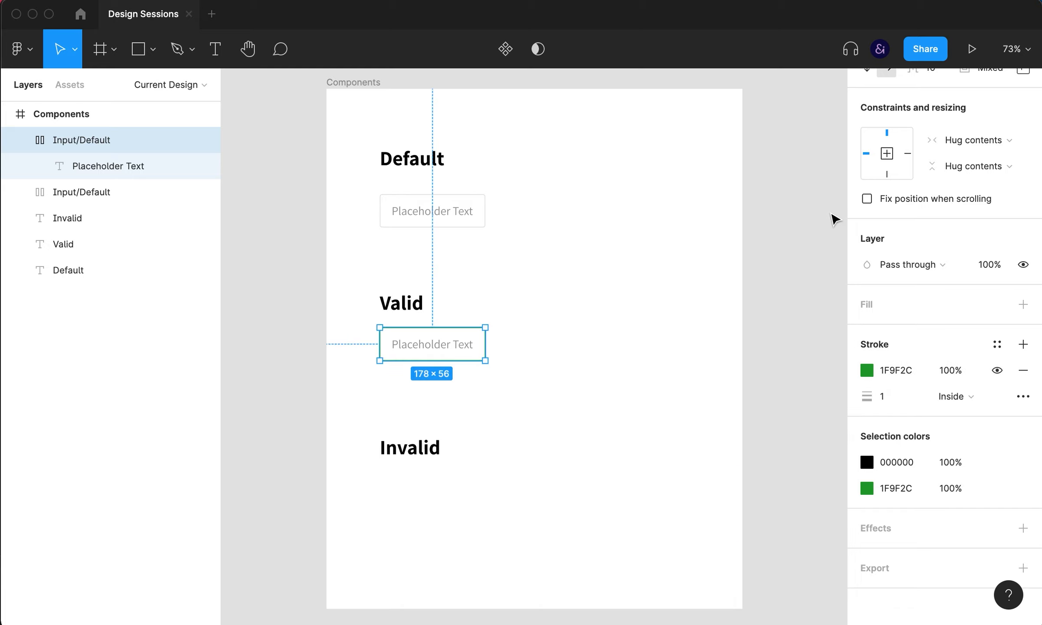
- Set the Valid input's placeholder text to 100% opacity and replace its wording with "Text"
{"action": "double_click", "coordinate": [473, 346]}
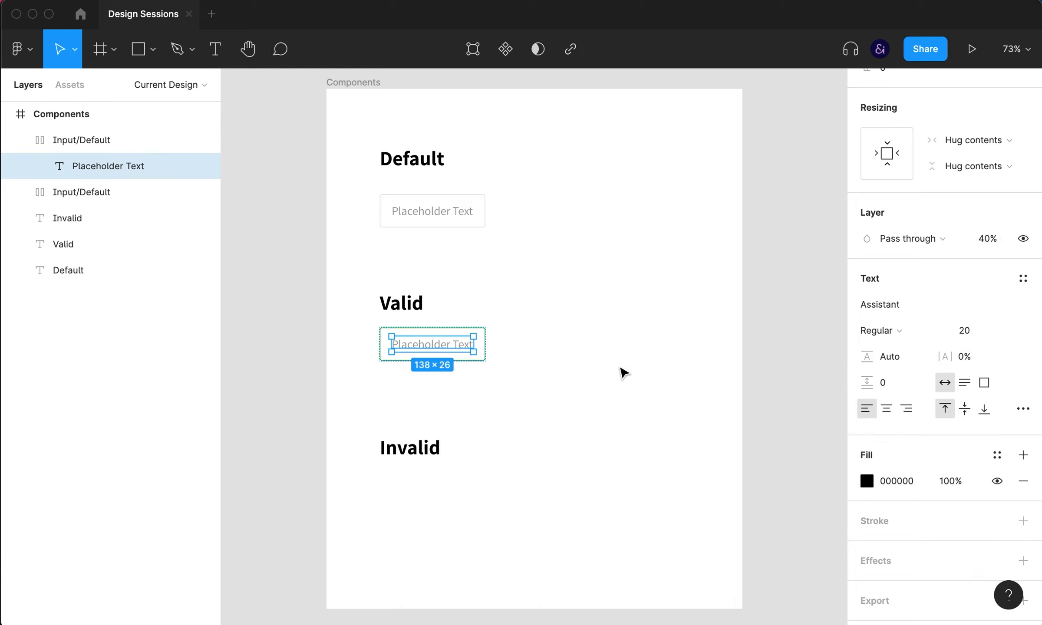
{"action": "key", "text": "0"}
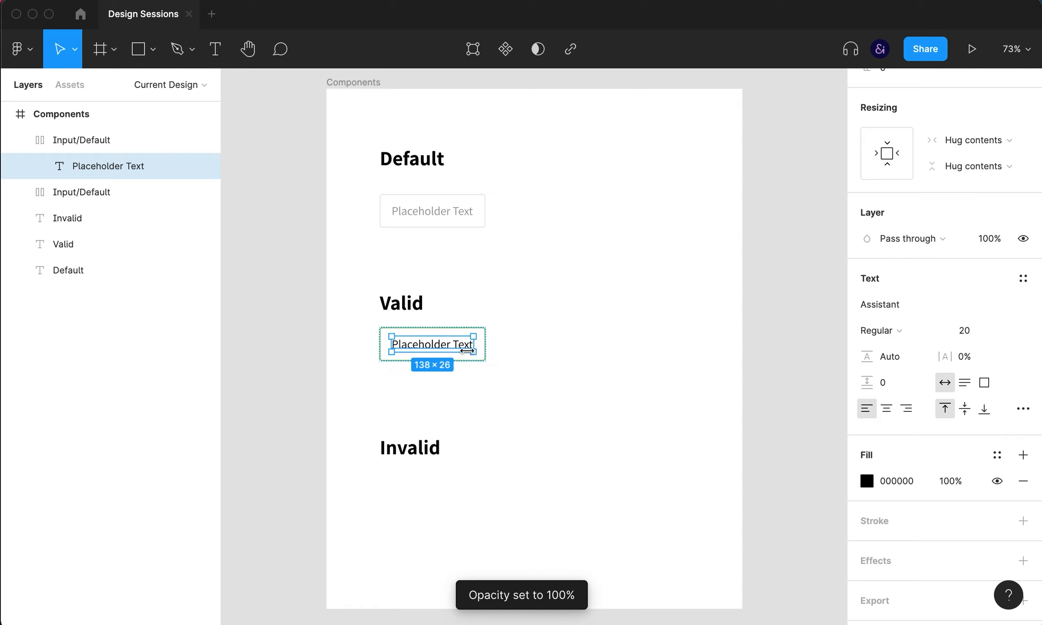
{"action": "double_click", "coordinate": [447, 347]}
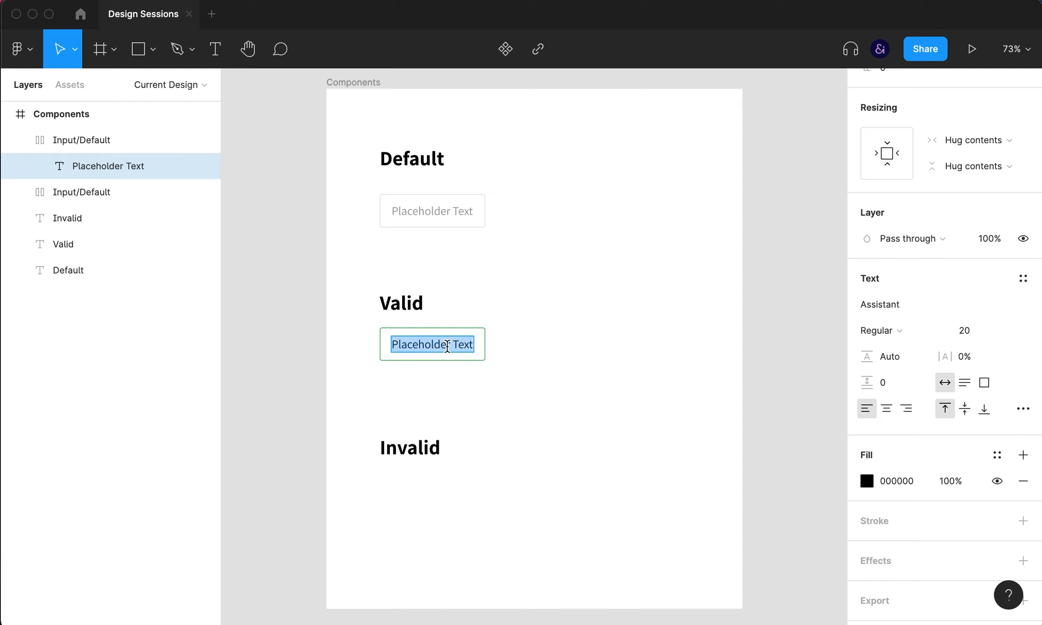
{"action": "type", "text": "Text"}
{"action": "key", "text": "Escape"}
{"action": "left_click", "coordinate": [570, 364]}
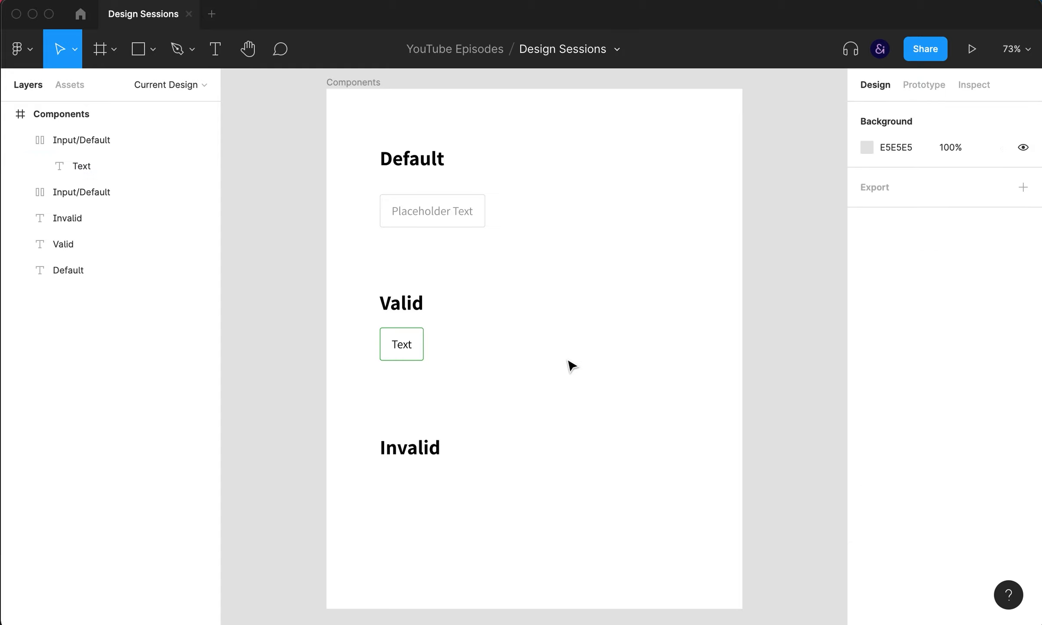
{"action": "left_click", "coordinate": [402, 355]}
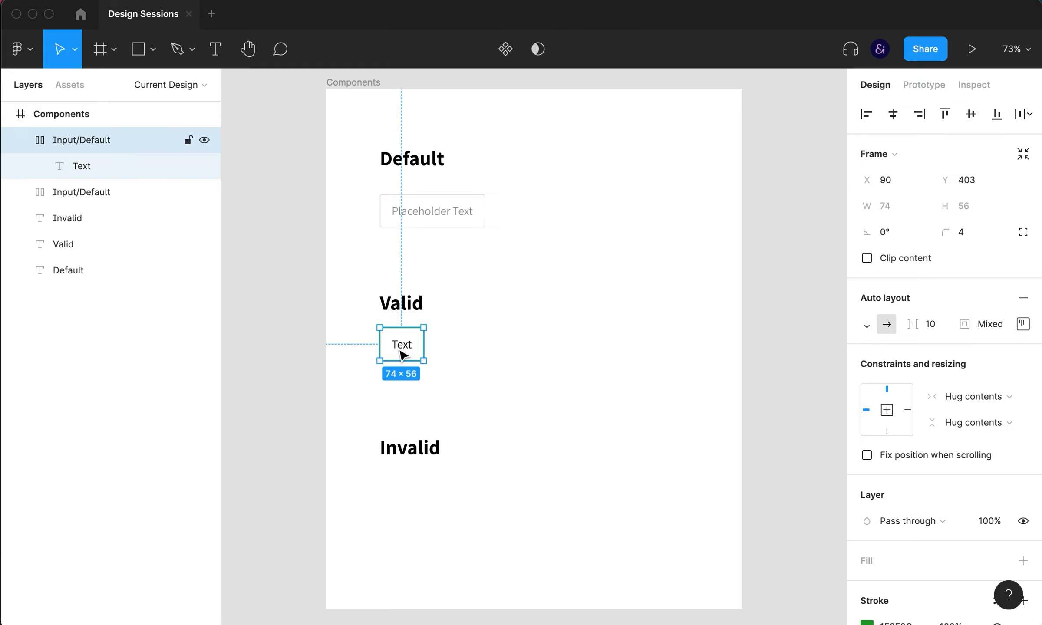
{"action": "left_click", "coordinate": [499, 315]}
- Insert the check-circle icon with the Font Awesome Icons plugin, searching for "check"
{"action": "right_click", "coordinate": [629, 419]}
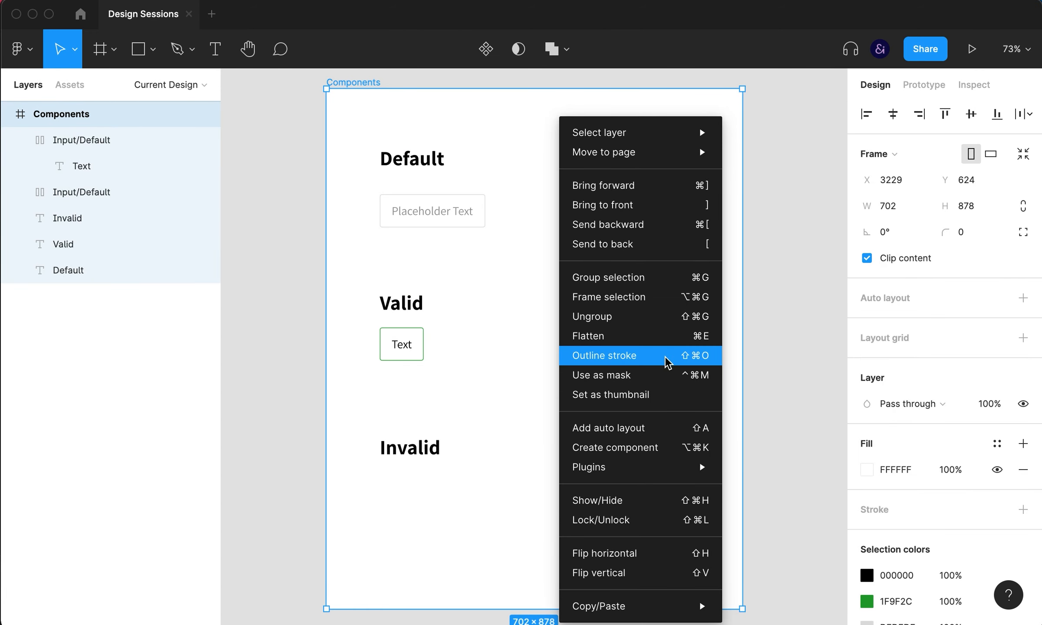
{"action": "mouse_move", "coordinate": [662, 474]}
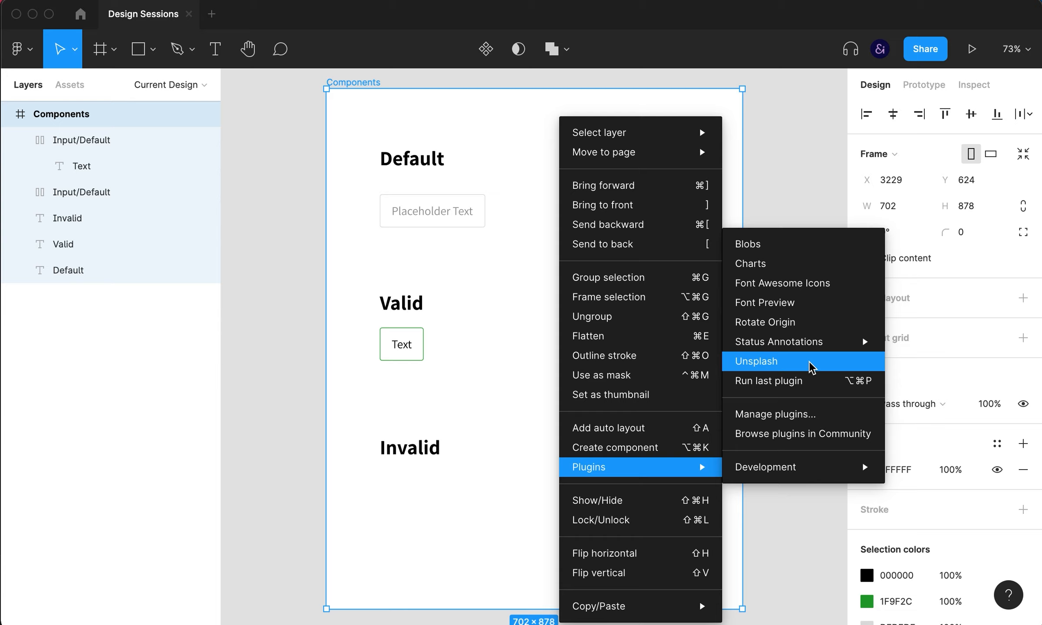
{"action": "left_click", "coordinate": [807, 291]}
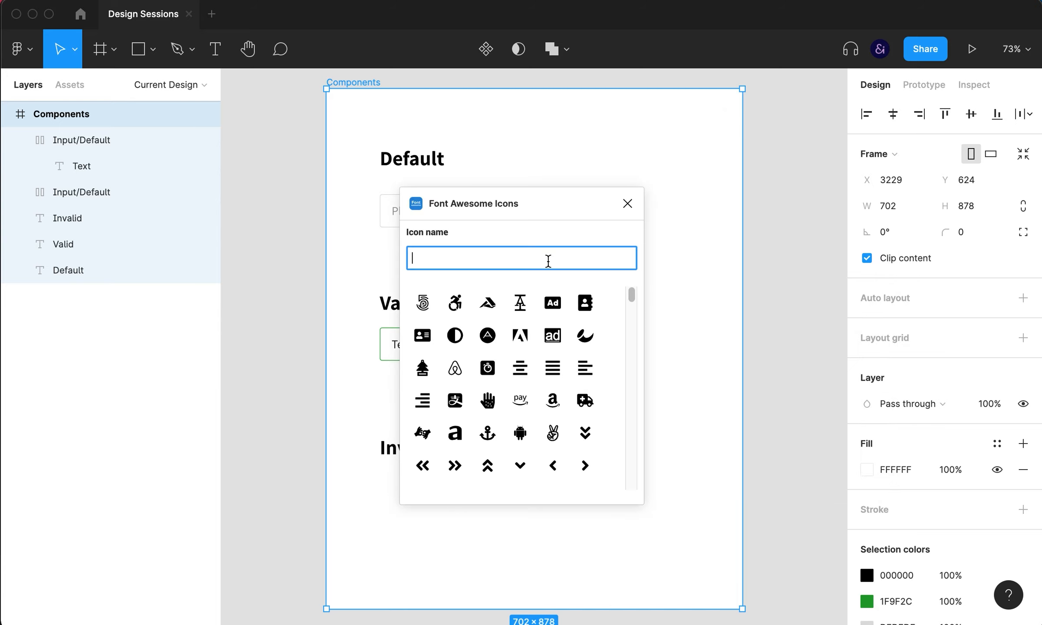
{"action": "type", "text": "check"}
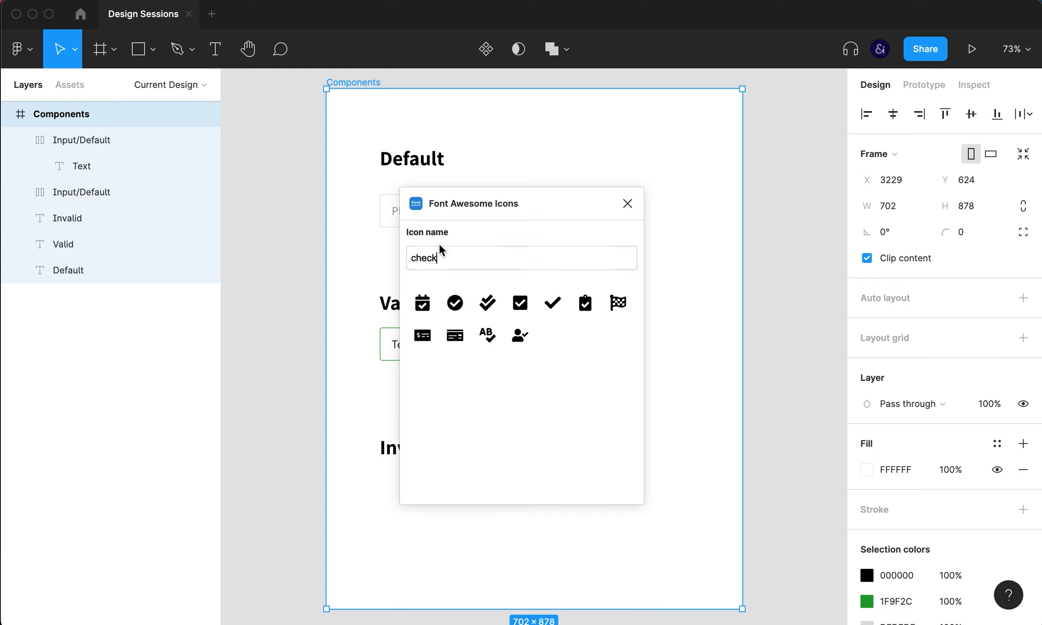
{"action": "left_click", "coordinate": [455, 303]}
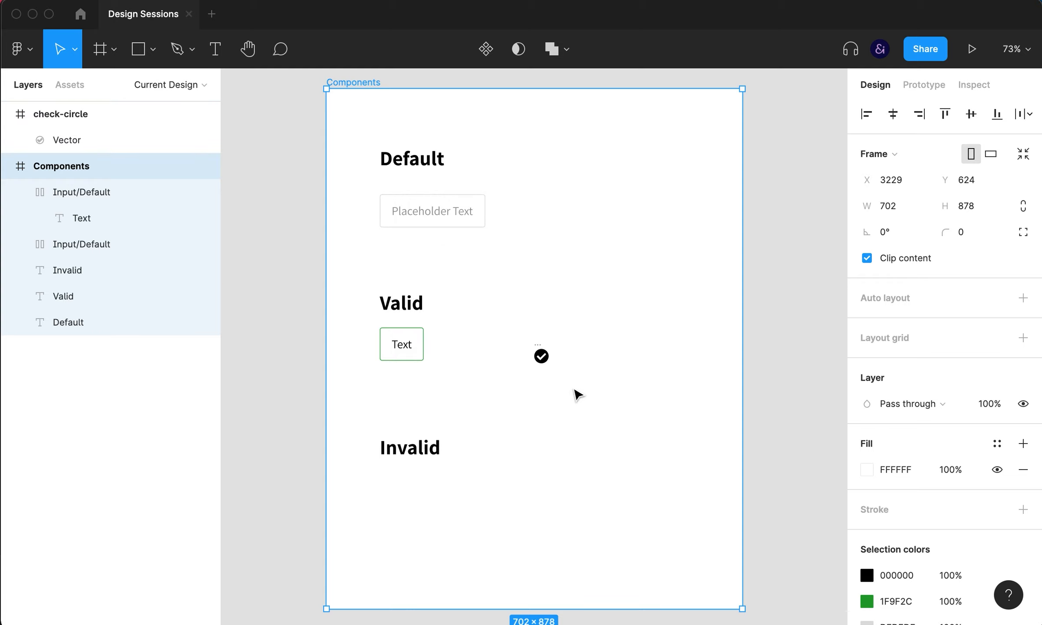
- Move the check icon's vector out beside the Valid input and delete its empty check-circle frame
{"action": "left_click_drag", "start_coordinate": [543, 362], "coordinate": [460, 341]}
{"action": "key", "text": "super+z"}
{"action": "left_click", "coordinate": [540, 354]}
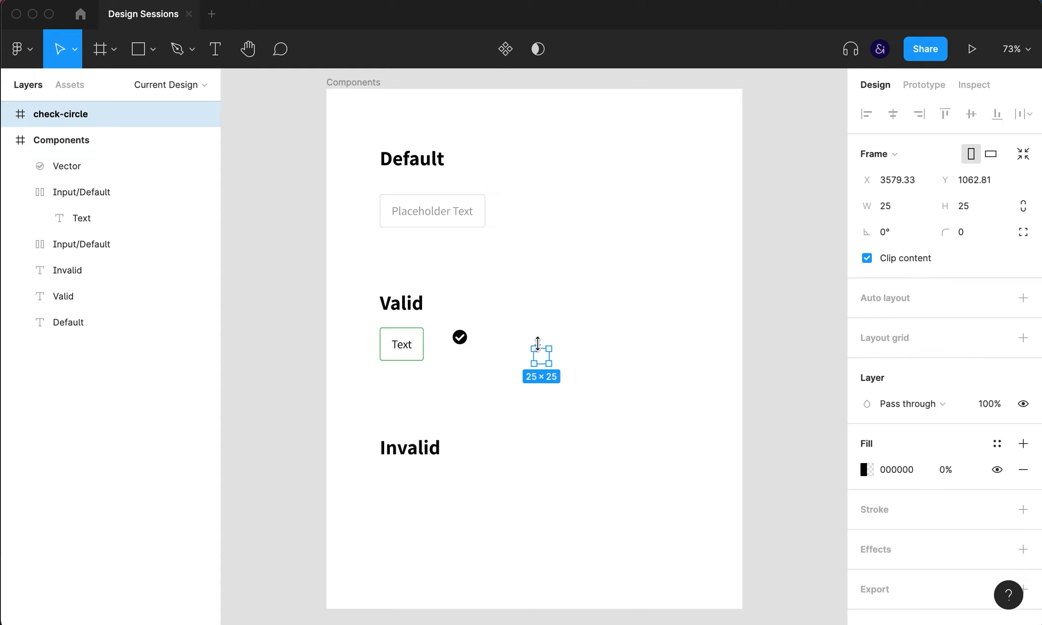
{"action": "key", "text": "Delete"}
- Group the check icon with the Valid input and add auto layout to the group
{"action": "left_click", "coordinate": [459, 337]}
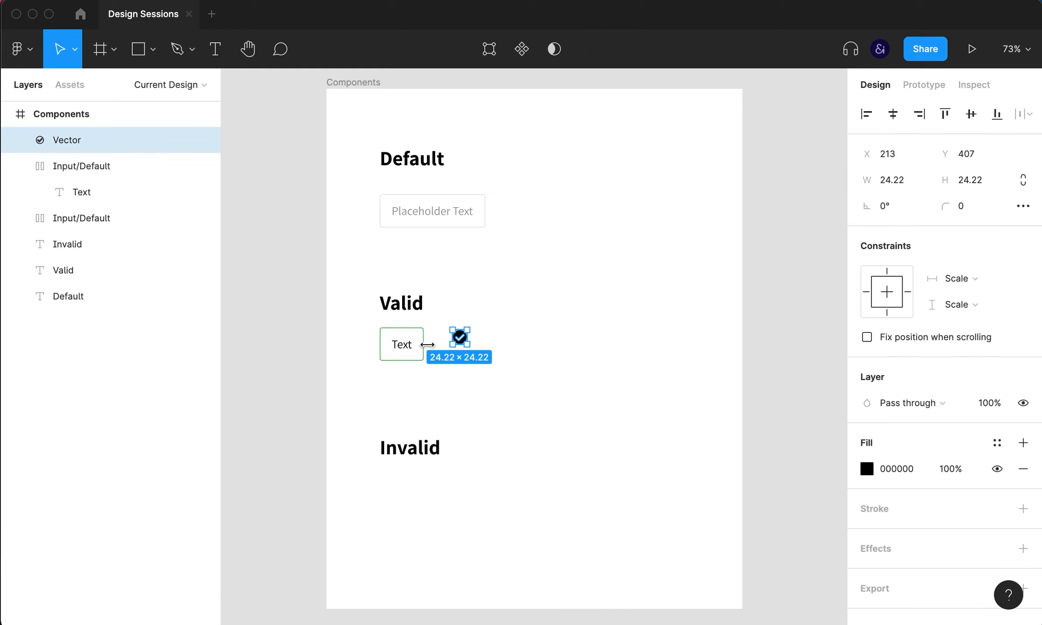
{"action": "left_click", "coordinate": [401, 357], "text": "shift"}
{"action": "key", "text": "super+g"}
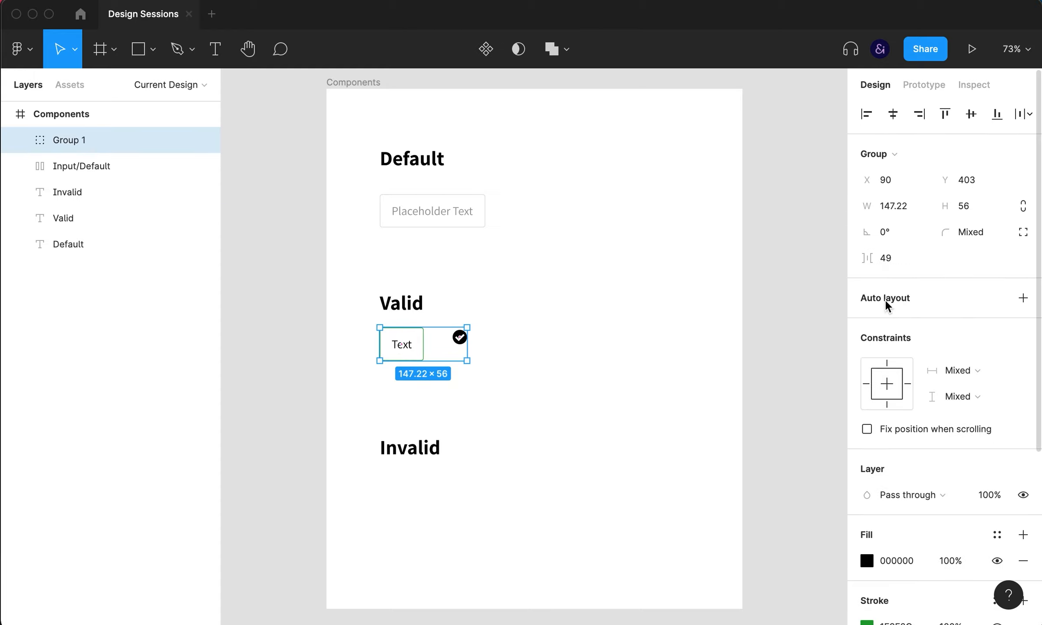
{"action": "key", "text": "shift+a"}
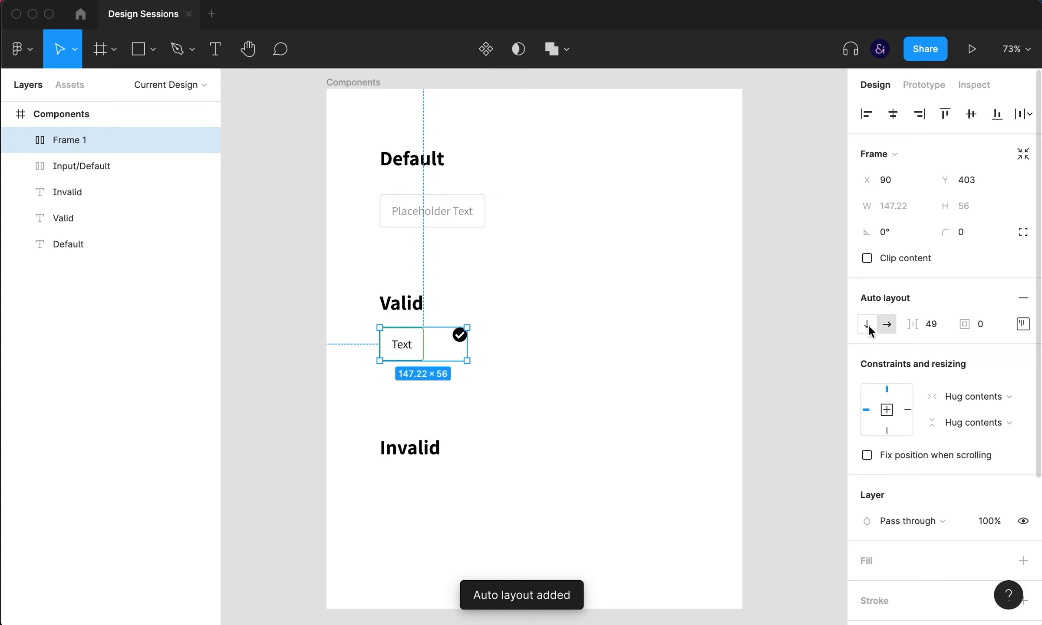
- Set the new auto layout frame's item spacing to 15 and align its contents to the left and vertically centred
{"action": "left_click", "coordinate": [936, 324]}
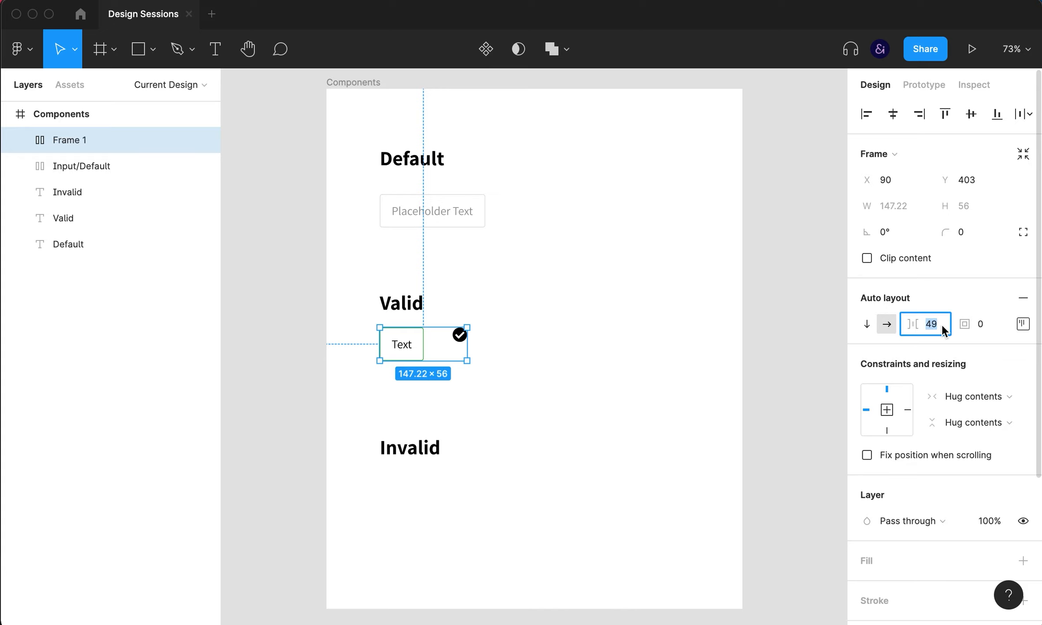
{"action": "type", "text": "10"}
{"action": "key", "text": "Return"}
{"action": "left_click", "coordinate": [930, 324]}
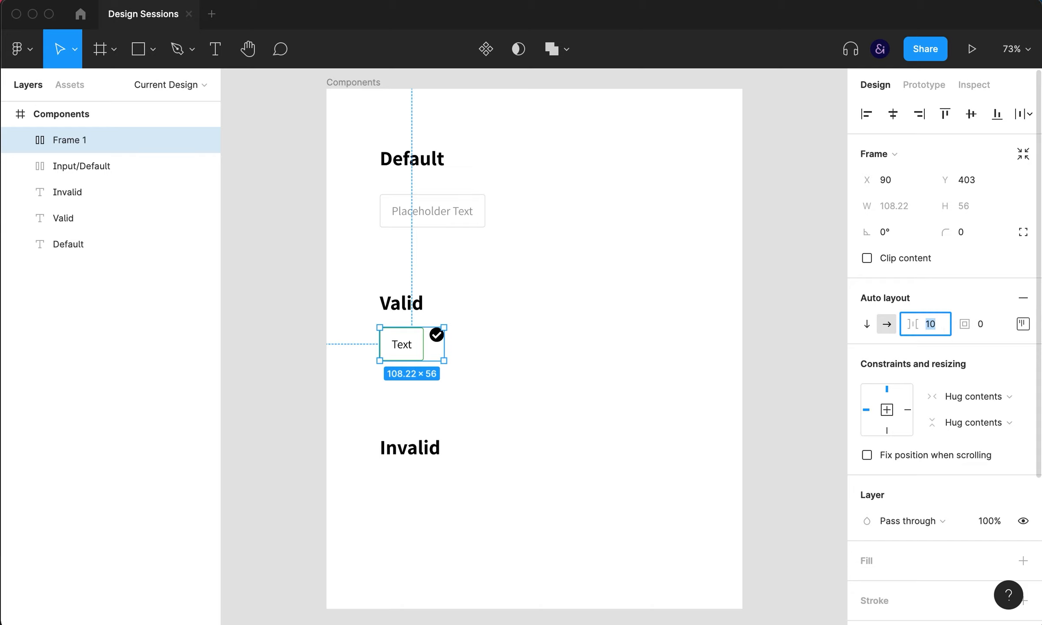
{"action": "key", "text": "Up"}
{"action": "key", "text": "Up"}
{"action": "key", "text": "Up"}
{"action": "key", "text": "Up"}
{"action": "key", "text": "Up"}
{"action": "left_click", "coordinate": [418, 356]}
{"action": "left_click", "coordinate": [1023, 324]}
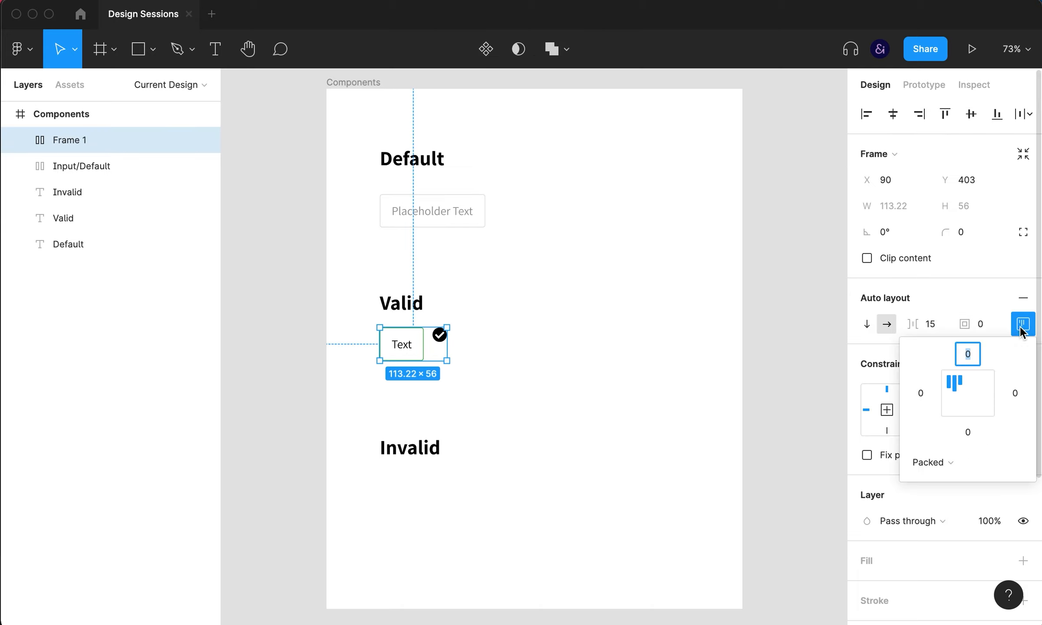
{"action": "left_click", "coordinate": [954, 393]}
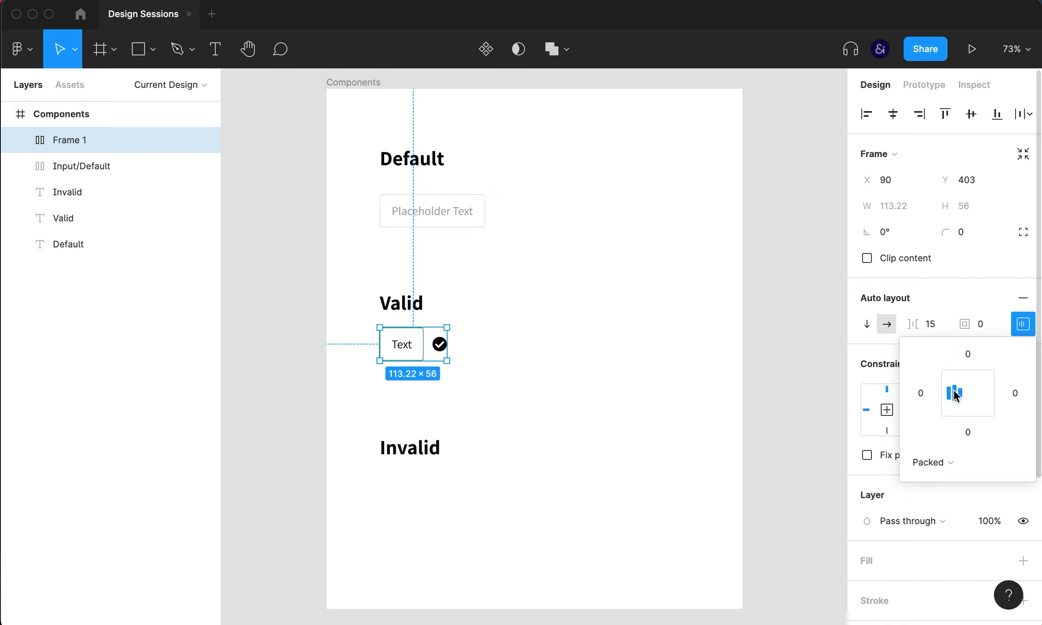
- Copy the Valid input's stroke colour 1F9F2C and apply it as the check icon's fill
{"action": "left_click", "coordinate": [415, 345]}
{"action": "scroll", "coordinate": [916, 492], "scroll_direction": "down", "scroll_amount": 6}
{"action": "left_click", "coordinate": [895, 370]}
{"action": "key", "text": "super+c"}
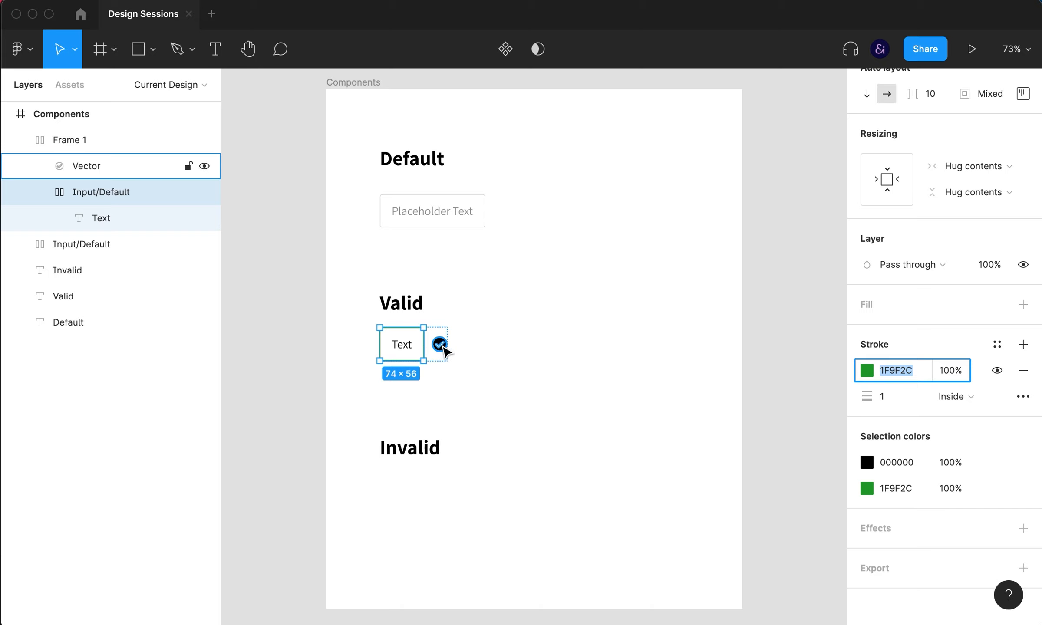
{"action": "left_click", "coordinate": [441, 345]}
{"action": "left_click", "coordinate": [879, 452]}
{"action": "key", "text": "super+v"}
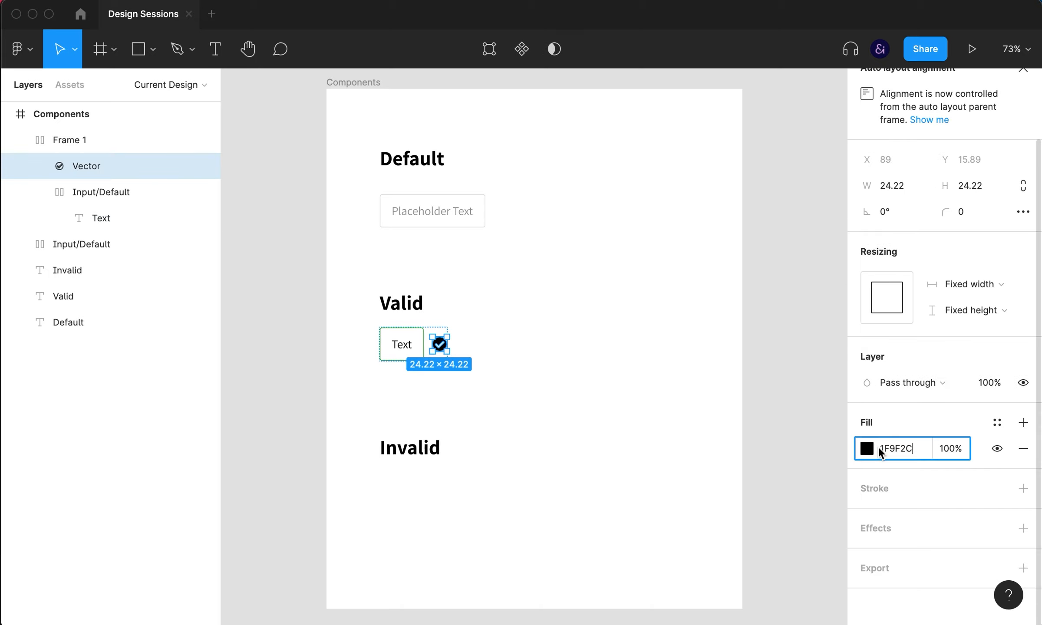
{"action": "key", "text": "Return"}
{"action": "left_click", "coordinate": [597, 414]}
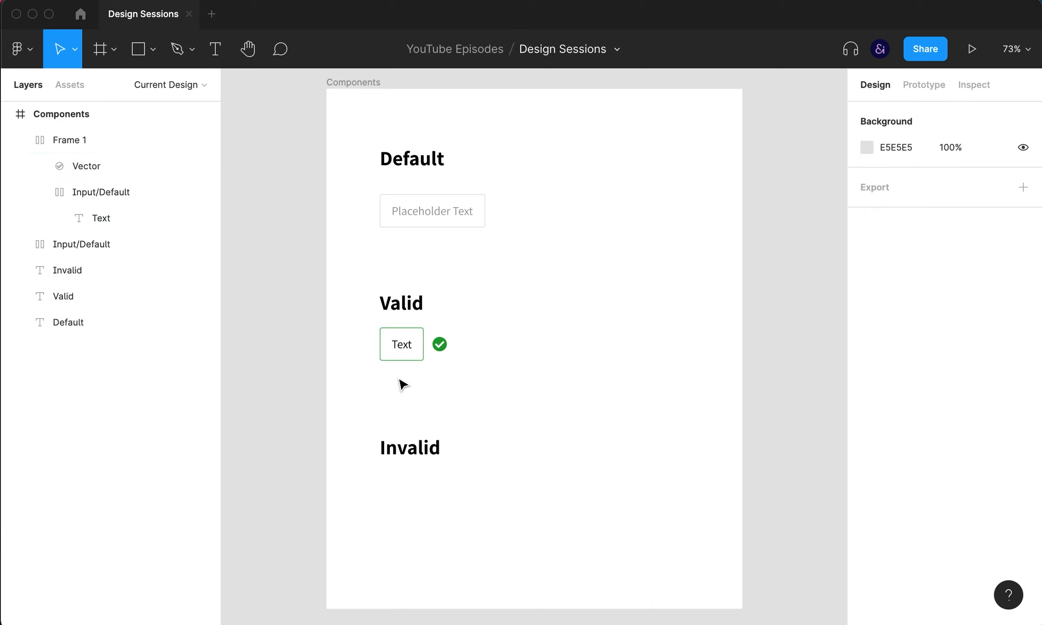
- Set the horizontal resizing of the input nested in the Valid frame to Fill container
{"action": "double_click", "coordinate": [404, 356]}
{"action": "left_click", "coordinate": [495, 365]}
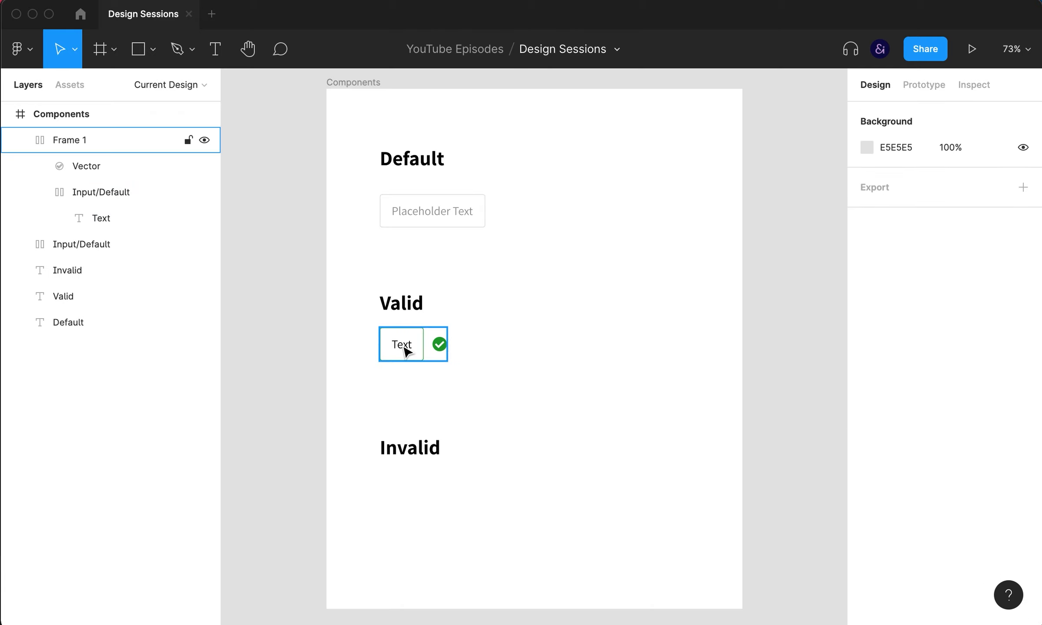
{"action": "left_click", "coordinate": [429, 353]}
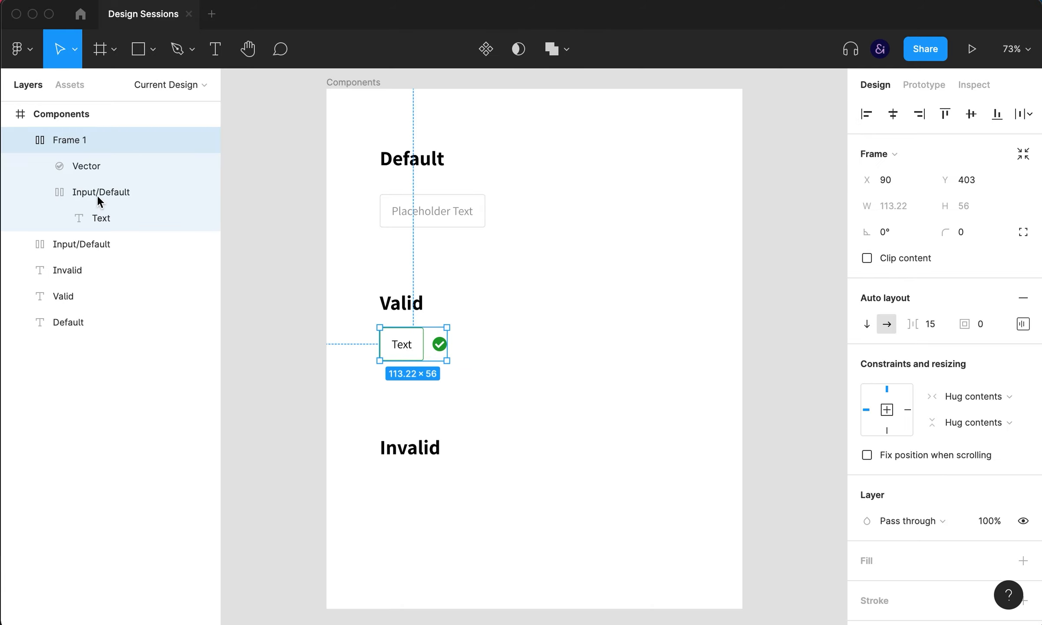
{"action": "left_click", "coordinate": [22, 140]}
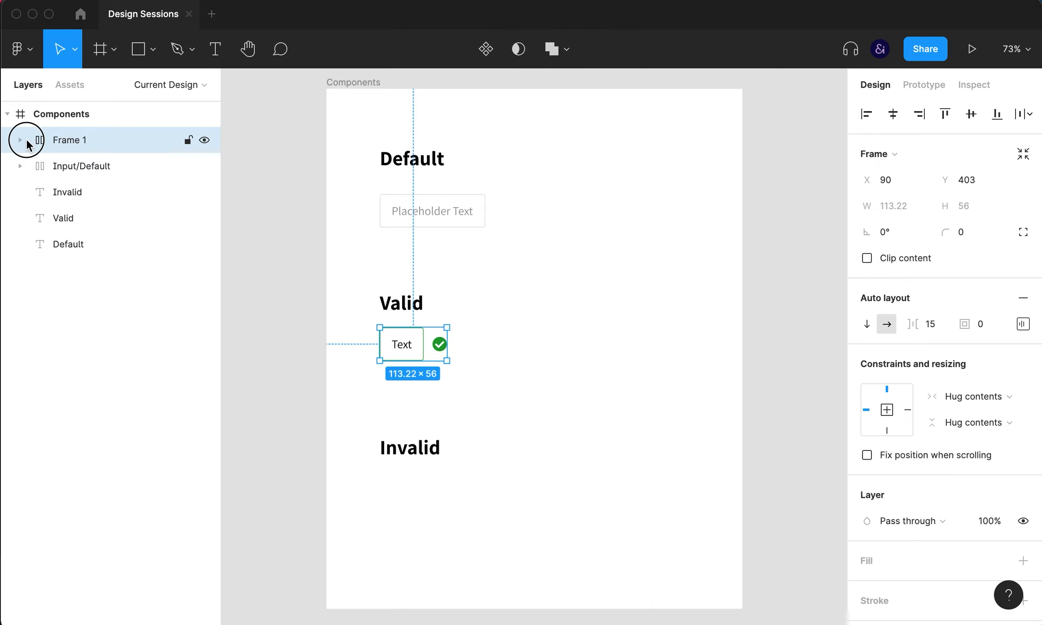
{"action": "double_click", "coordinate": [407, 348]}
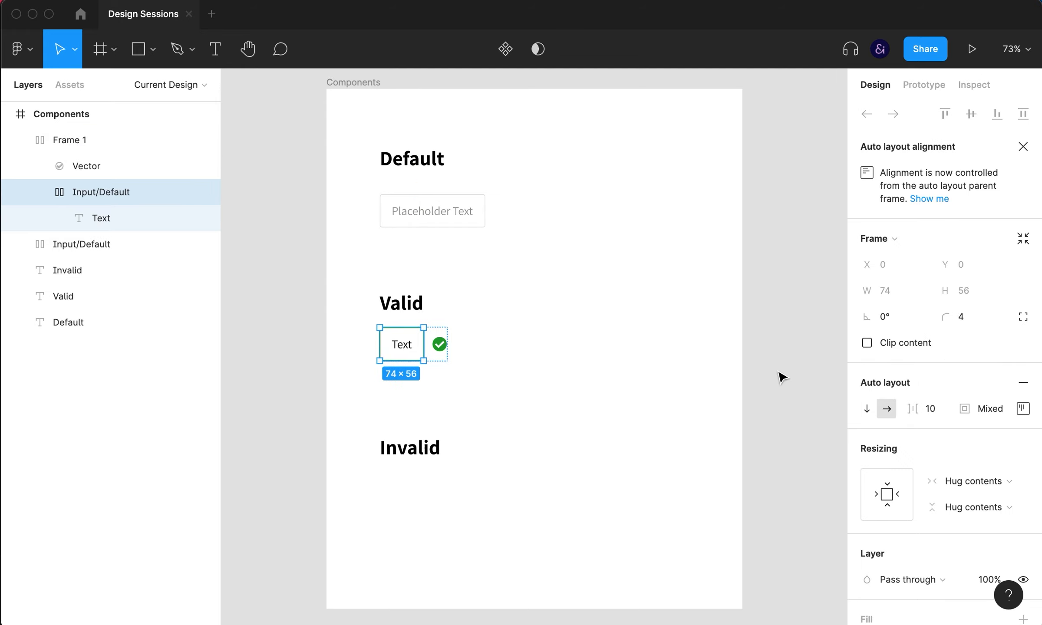
{"action": "left_click", "coordinate": [975, 480]}
{"action": "left_click", "coordinate": [970, 501]}
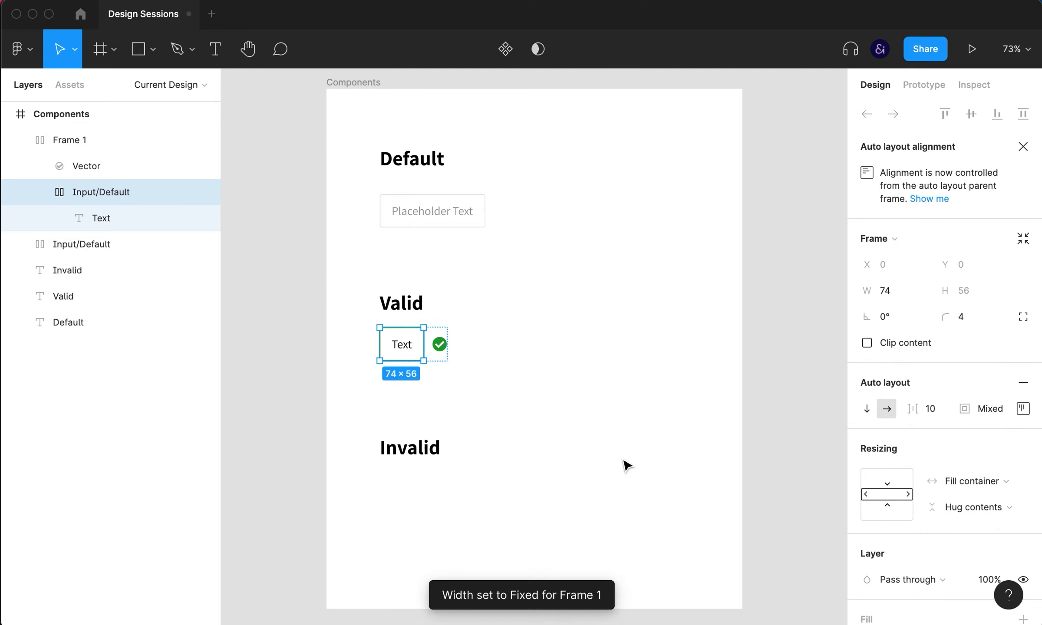
- Try stretching the Valid frame to a width of 123, and undo the resize
{"action": "left_click", "coordinate": [529, 382]}
{"action": "left_click", "coordinate": [418, 349]}
{"action": "mouse_move", "coordinate": [453, 344]}
{"action": "left_mouse_down"}
{"action": "mouse_move", "coordinate": [560, 347]}
{"action": "mouse_move", "coordinate": [454, 345]}
{"action": "left_mouse_up"}
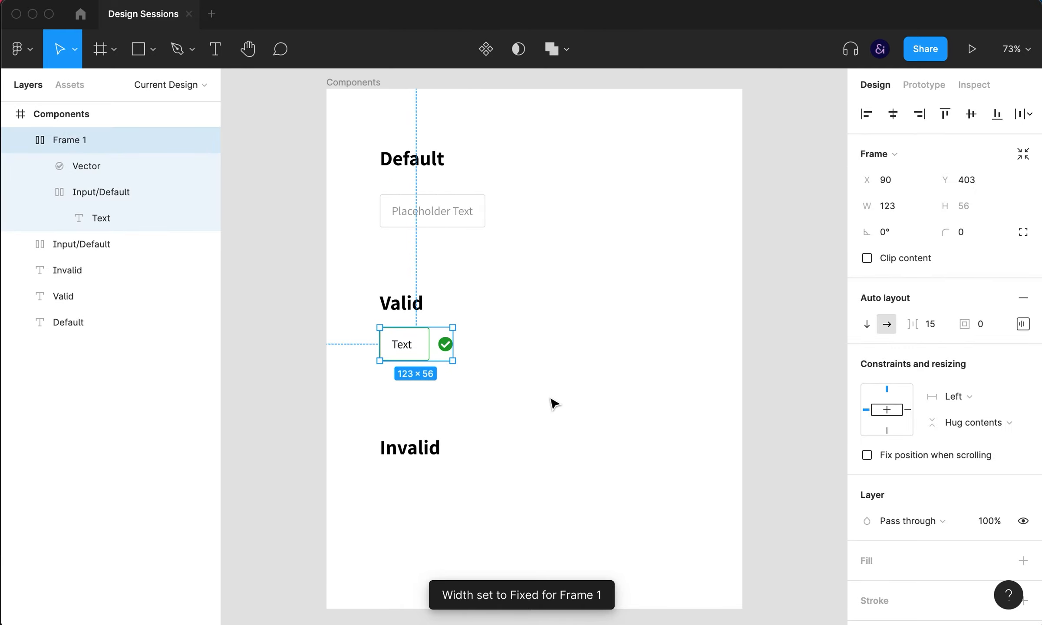
{"action": "key", "text": "super+z"}
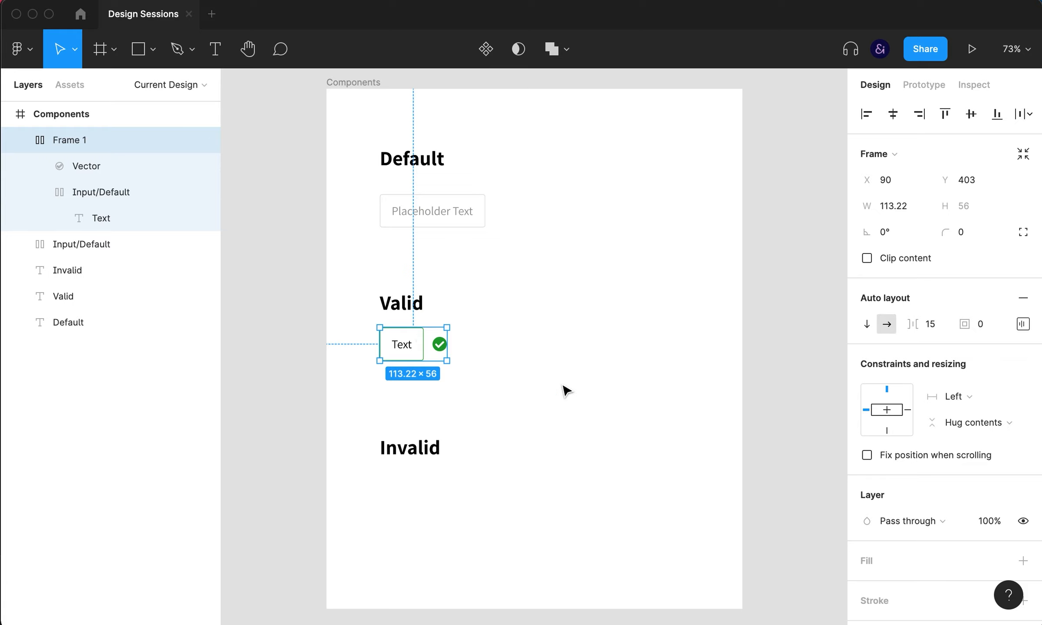
- Collapse the Valid frame's layer and rename it Input/Valid
{"action": "left_click", "coordinate": [20, 140]}
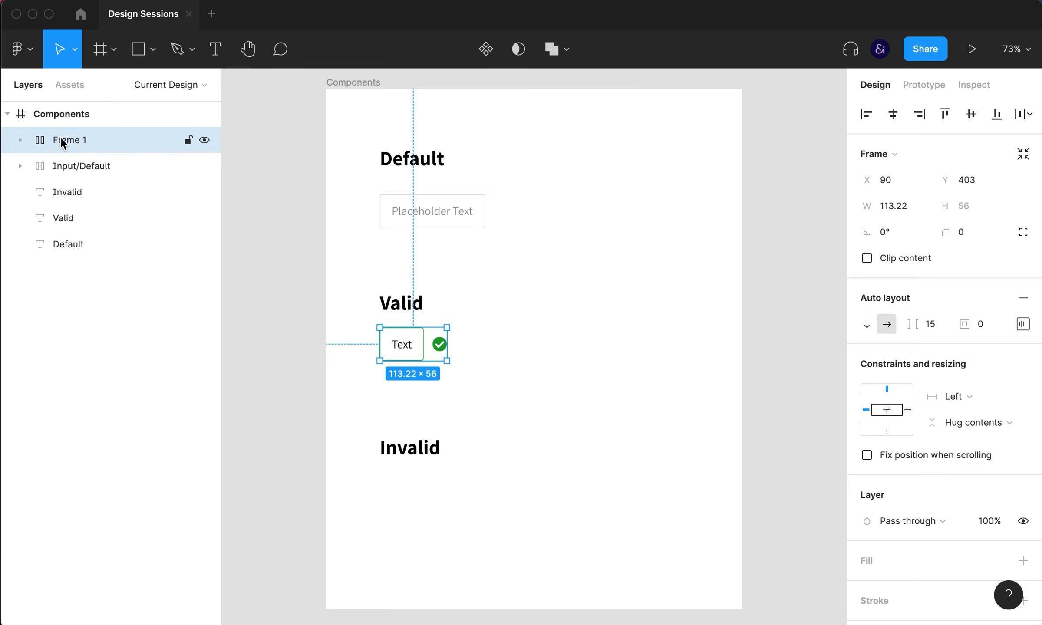
{"action": "double_click", "coordinate": [62, 140]}
{"action": "type", "text": "Input"}
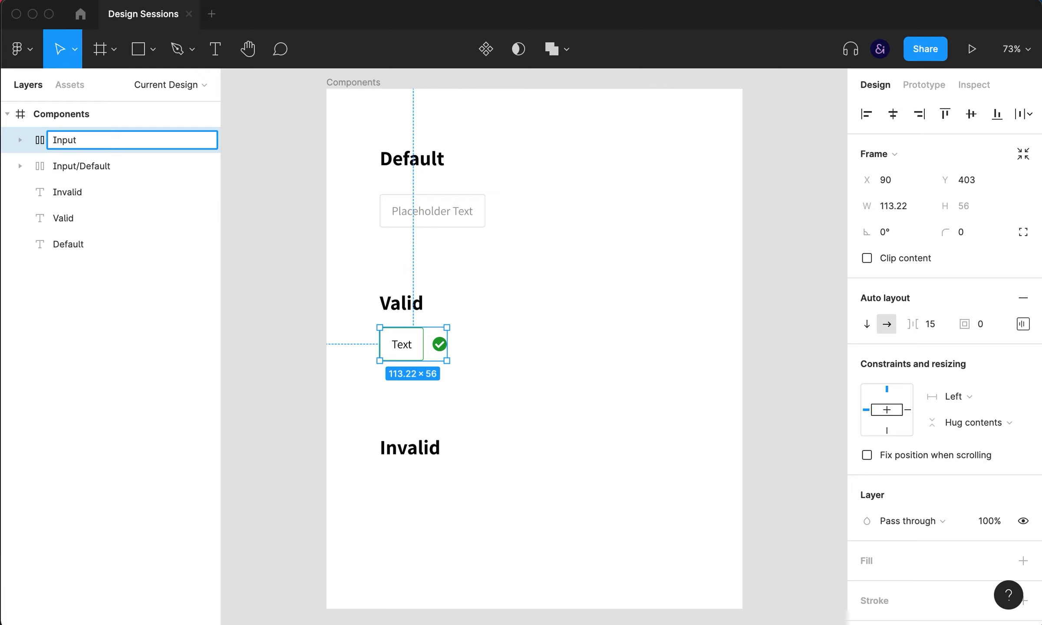
{"action": "type", "text": "/Valid"}
{"action": "key", "text": "Return"}
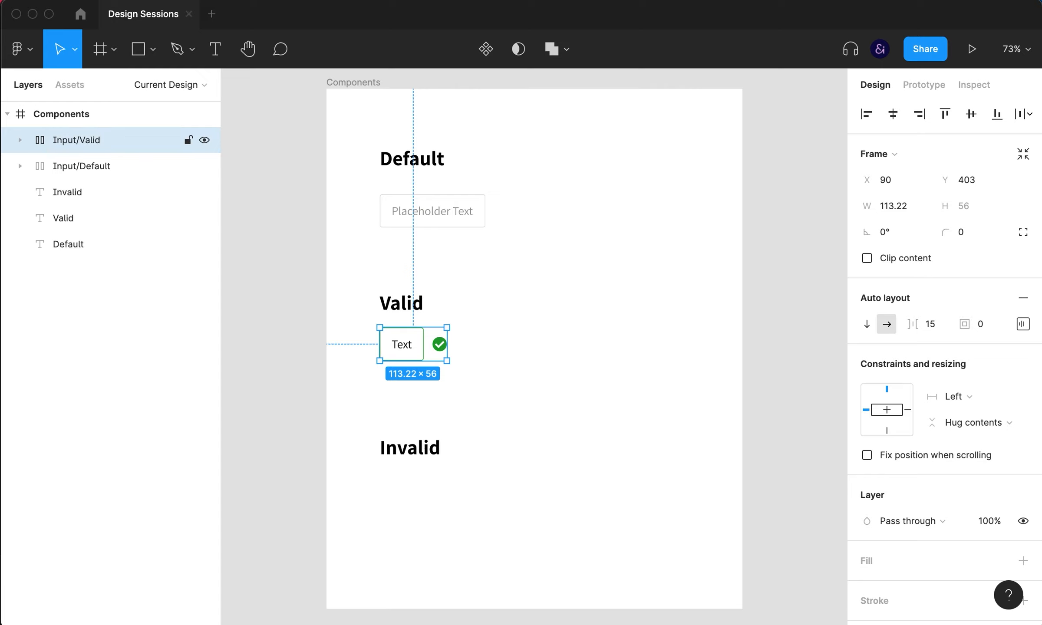
- Duplicate the Input/Valid frame straight down to just below the Invalid heading
{"action": "left_click", "coordinate": [515, 396]}
{"action": "left_click", "coordinate": [420, 349]}
{"action": "left_click_drag", "start_coordinate": [413, 346], "coordinate": [407, 491]}
- Change the stroke of the input under the Invalid heading to red 9F1F1F and copy that hex value
{"action": "double_click", "coordinate": [404, 490]}
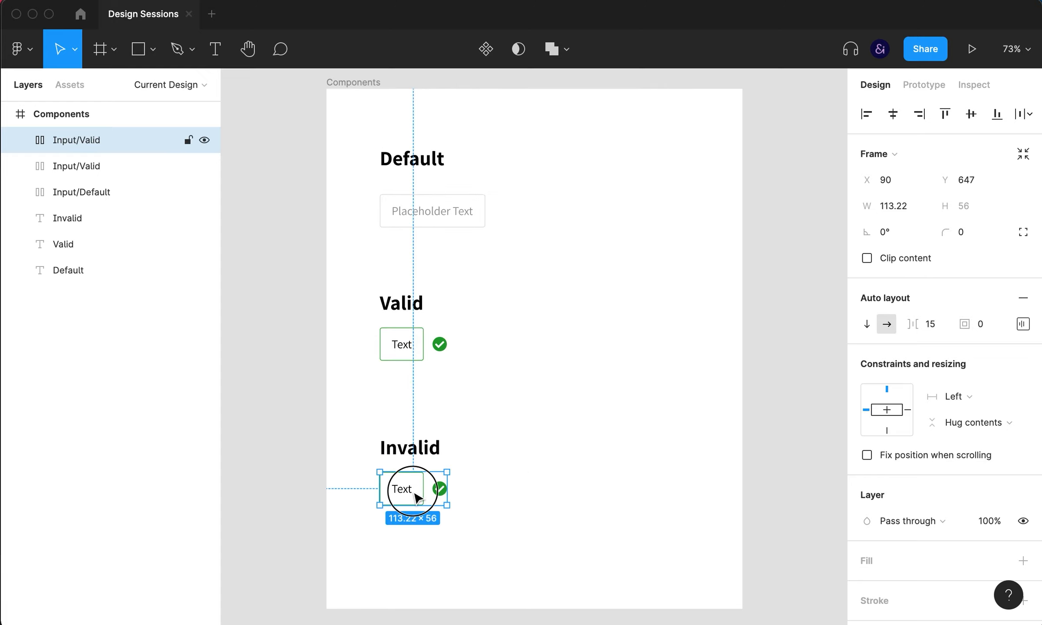
{"action": "scroll", "coordinate": [920, 461], "scroll_direction": "down", "scroll_amount": 3}
{"action": "scroll", "coordinate": [953, 476], "scroll_direction": "down", "scroll_amount": 4}
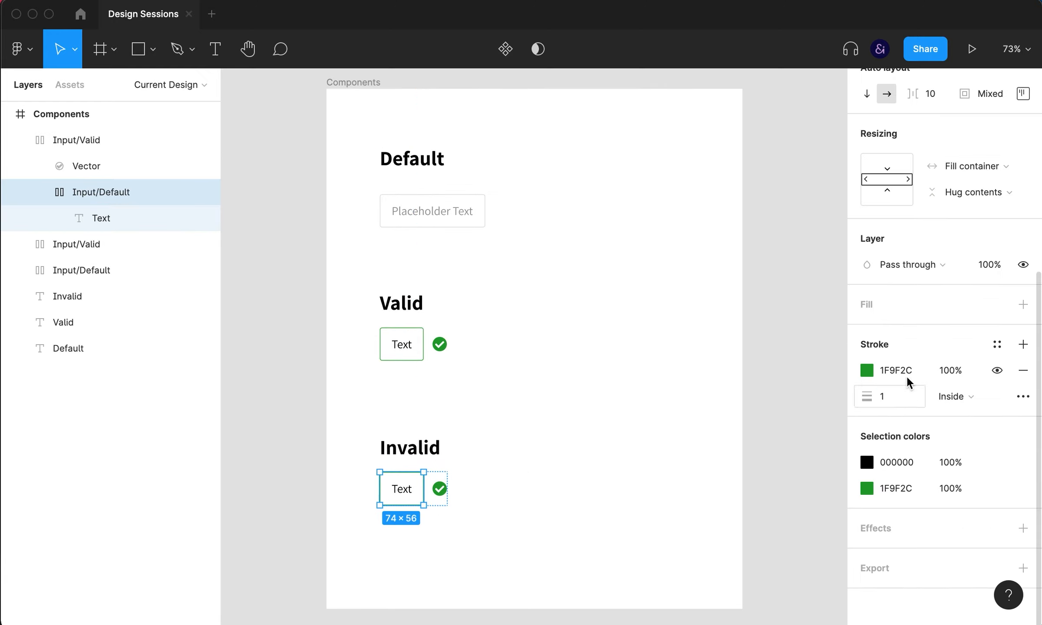
{"action": "left_click", "coordinate": [897, 372]}
{"action": "left_click", "coordinate": [865, 370]}
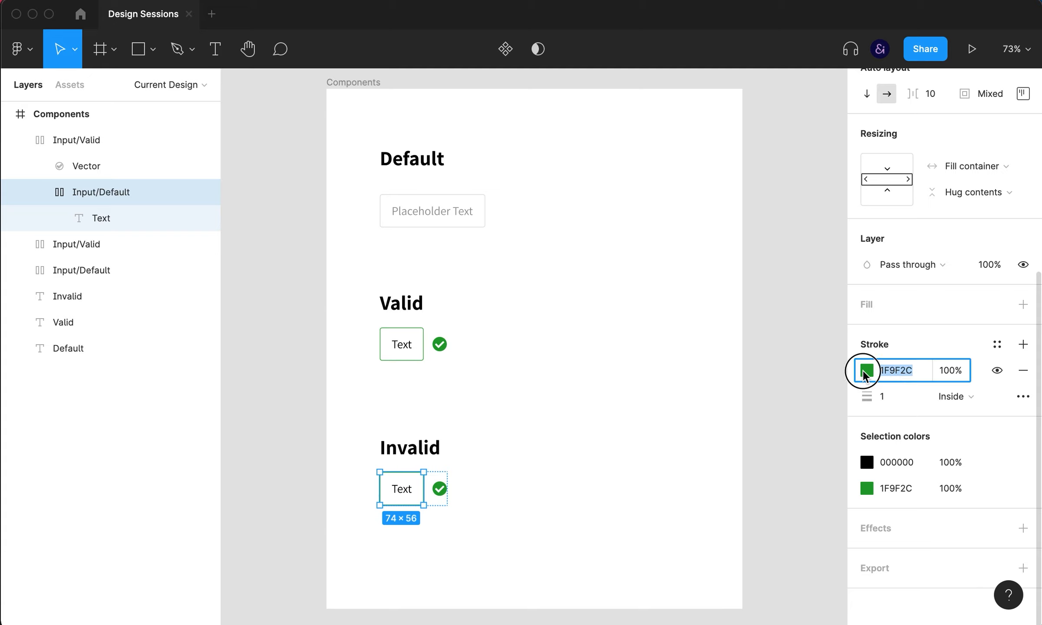
{"action": "left_click_drag", "start_coordinate": [747, 437], "coordinate": [672, 439]}
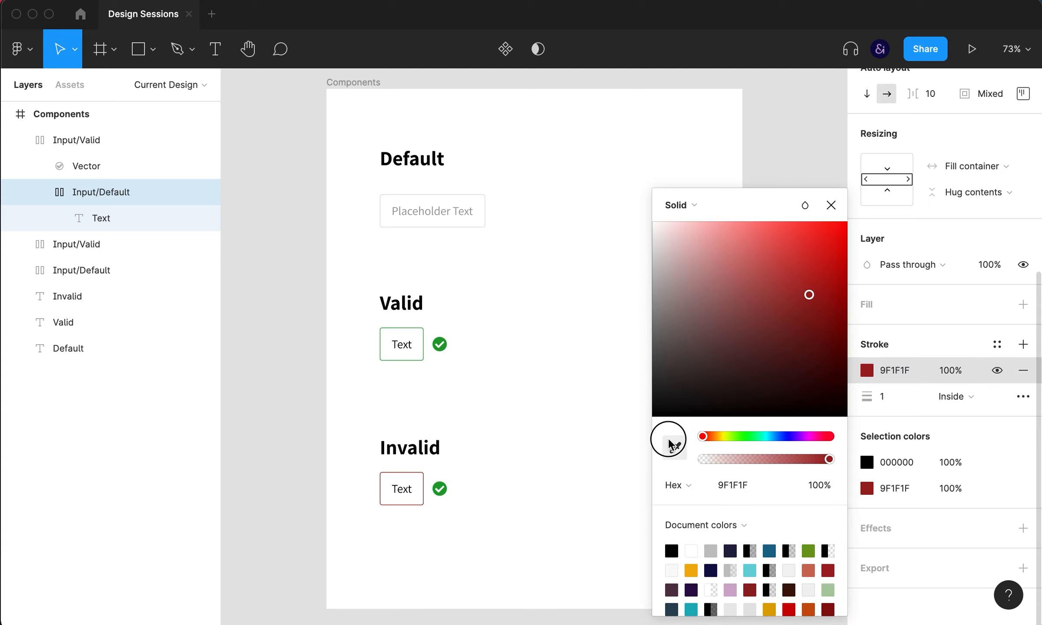
{"action": "left_click", "coordinate": [733, 485]}
{"action": "key", "text": "ctrl+c"}
{"action": "left_click", "coordinate": [477, 511]}
- Insert the plus-circle icon with the Font Awesome Icons plugin, searching for "plus", and select its vector
{"action": "right_click", "coordinate": [533, 367]}
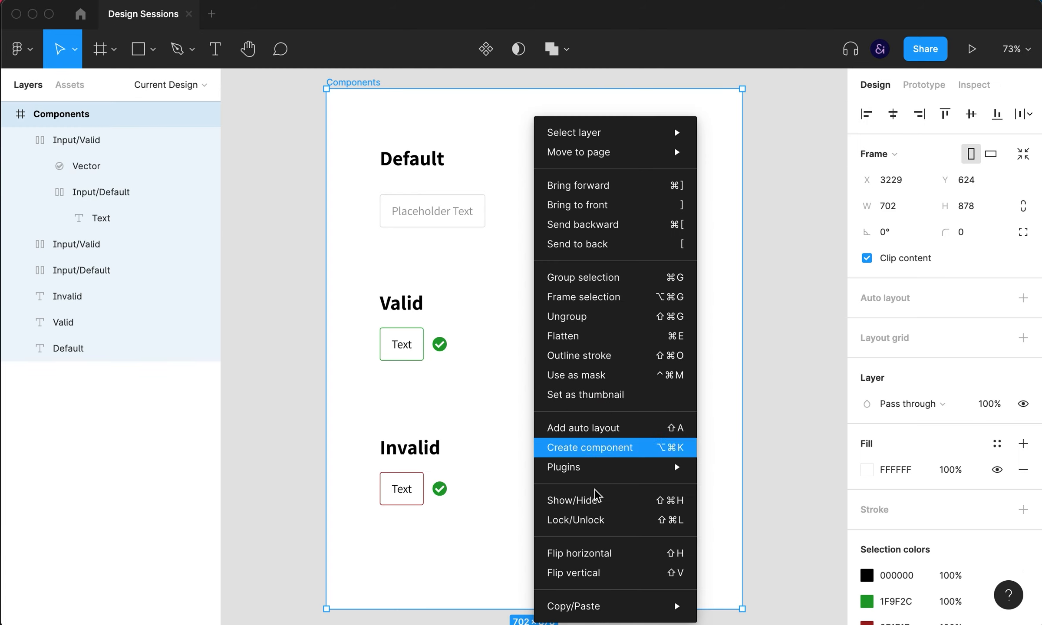
{"action": "mouse_move", "coordinate": [600, 471]}
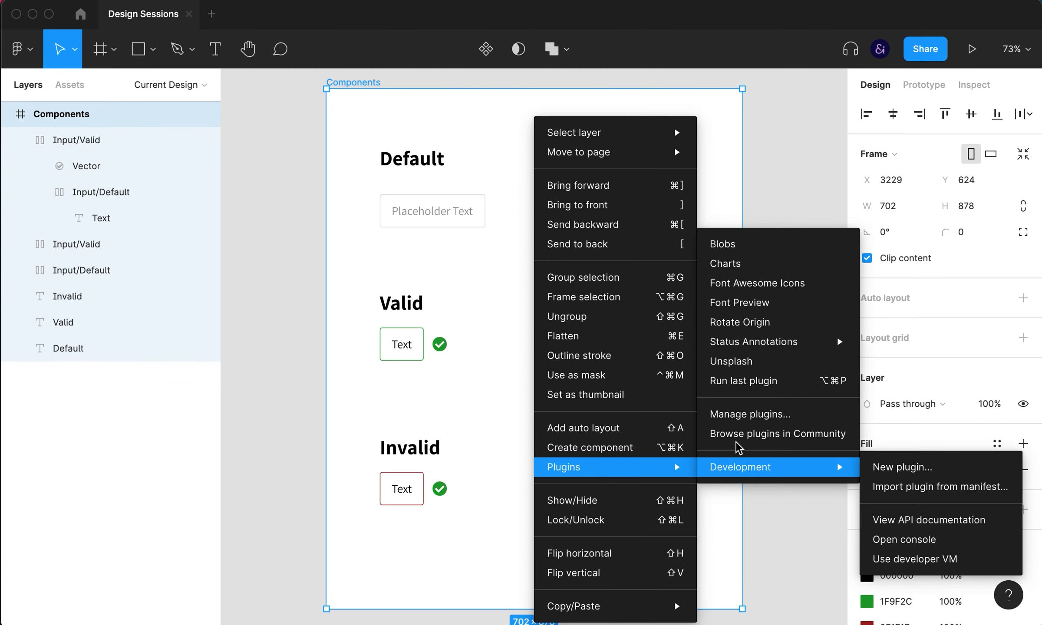
{"action": "left_click", "coordinate": [745, 293]}
{"action": "left_click", "coordinate": [567, 252]}
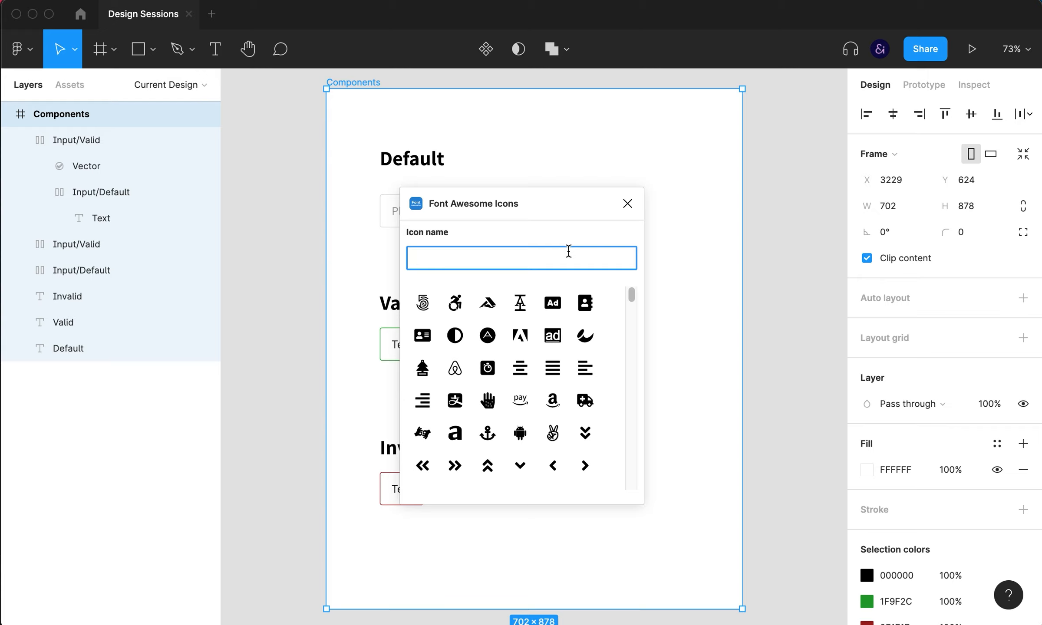
{"action": "type", "text": "plus"}
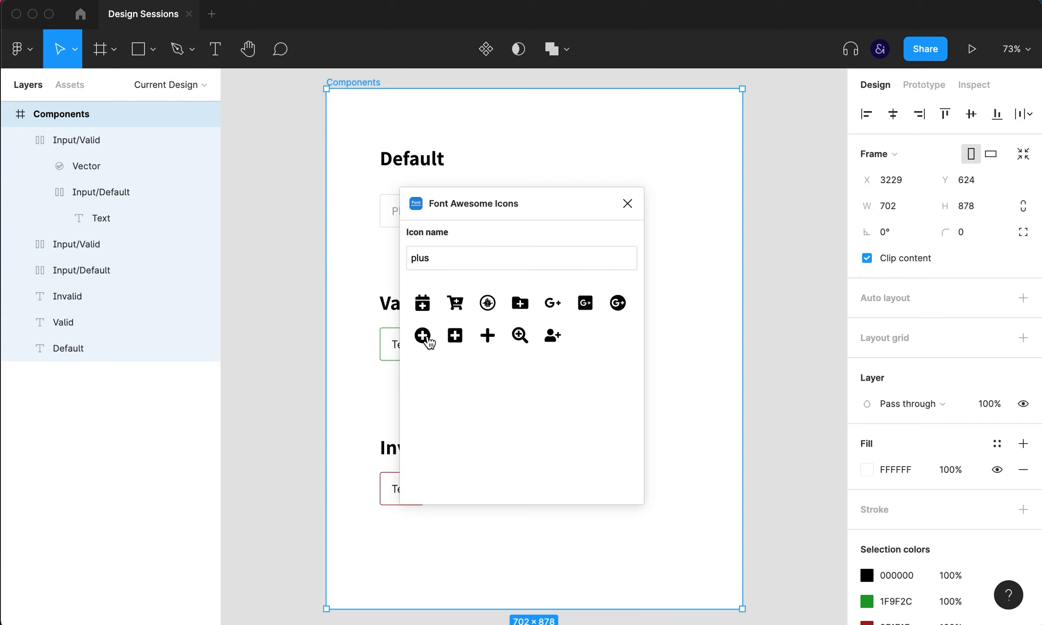
{"action": "left_click", "coordinate": [429, 340]}
{"action": "left_click", "coordinate": [541, 356]}
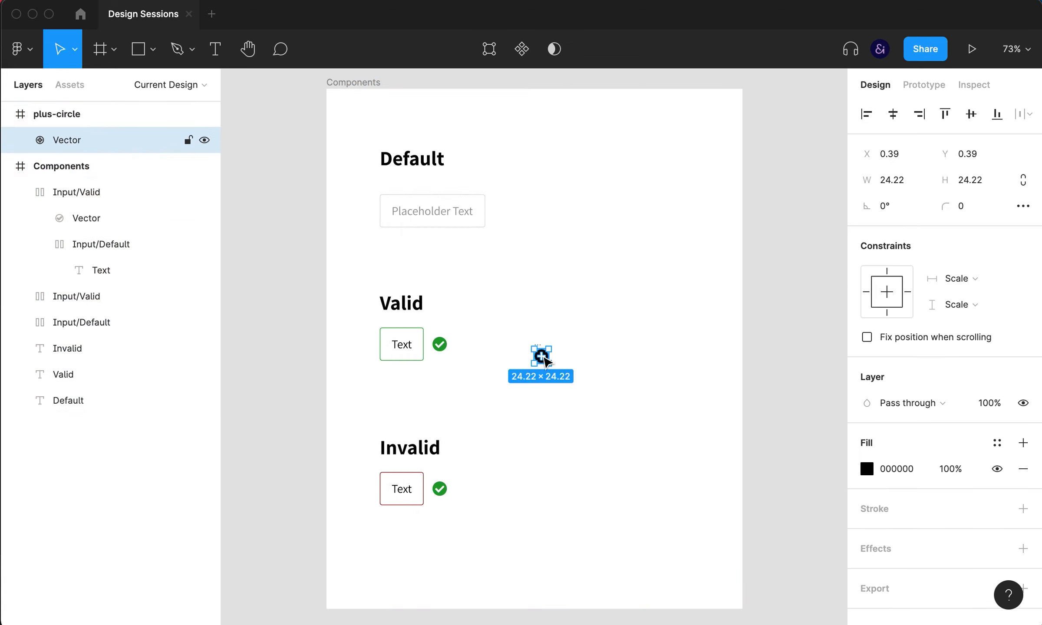
- Move the plus-circle vector out of its frame to beside the Invalid input, and delete the empty plus-circle frame
{"action": "left_click_drag", "start_coordinate": [543, 358], "coordinate": [481, 490]}
{"action": "left_click", "coordinate": [538, 343]}
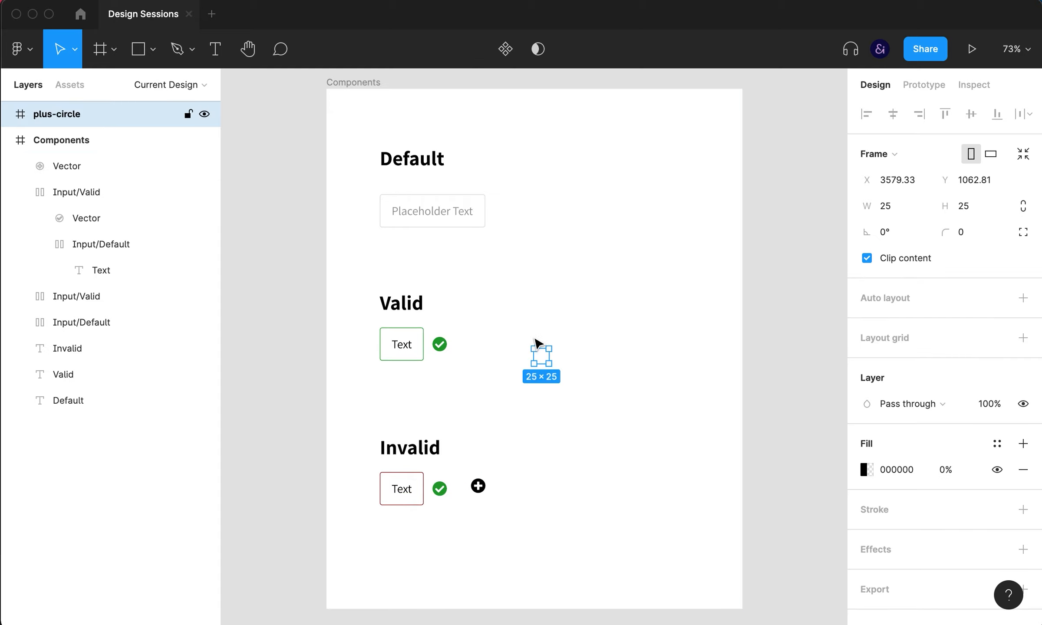
{"action": "key", "text": "Delete"}
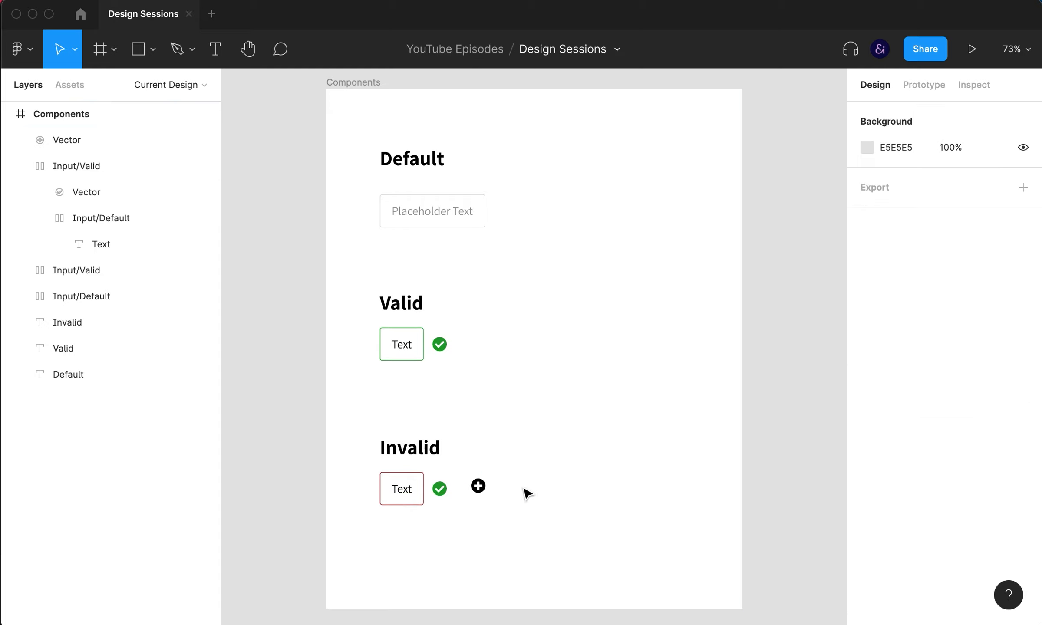
- Move the plus icon into the auto layout frame under the Invalid heading and delete that frame's green check icon
{"action": "left_click", "coordinate": [470, 491]}
{"action": "left_click_drag", "start_coordinate": [469, 495], "coordinate": [415, 490]}
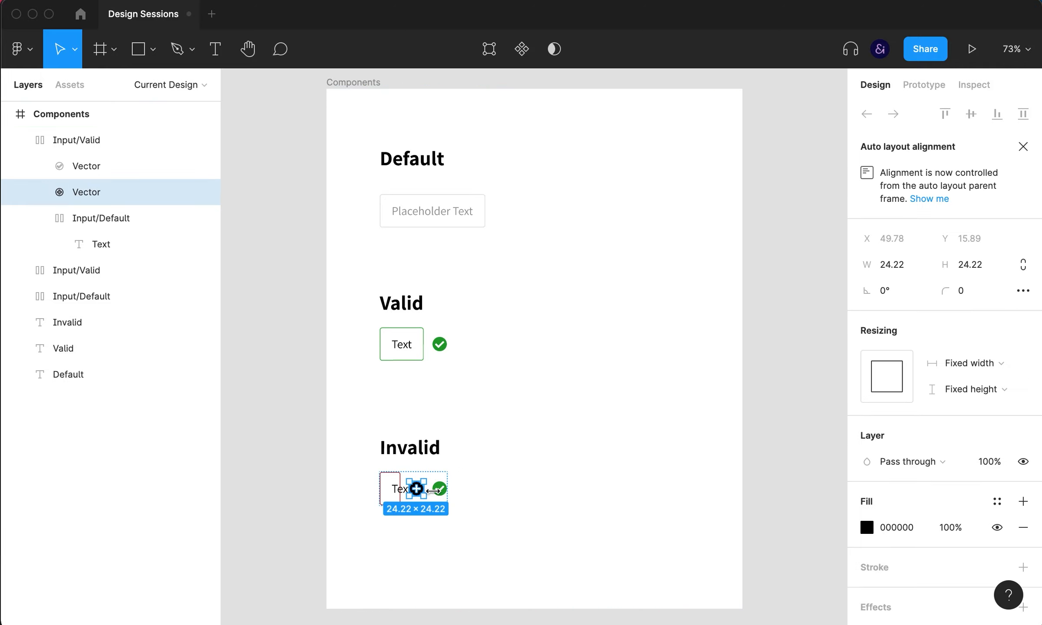
{"action": "left_click", "coordinate": [441, 492]}
{"action": "key", "text": "Delete"}
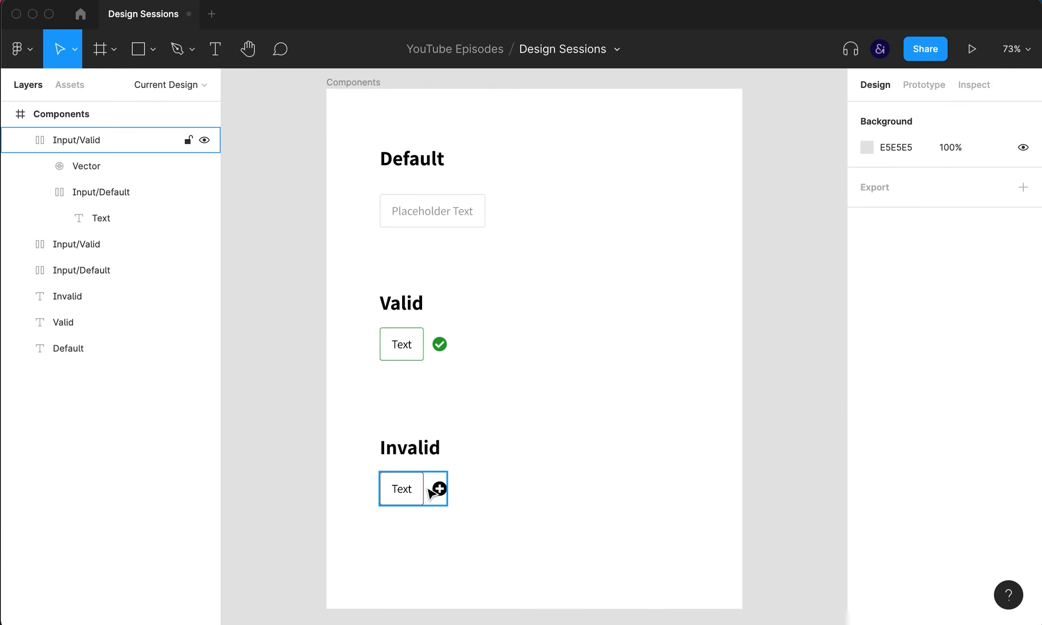
- Set the fill of the plus icon beside the Invalid input to the copied red 9F1F1F
{"action": "left_click", "coordinate": [437, 490]}
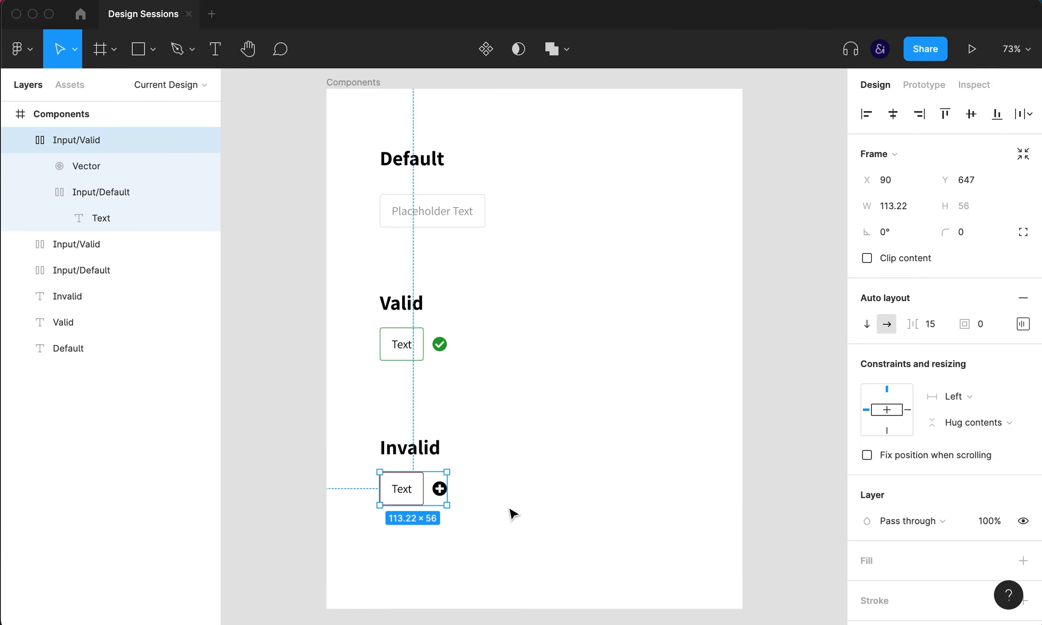
{"action": "double_click", "coordinate": [438, 490]}
{"action": "left_click", "coordinate": [911, 525]}
{"action": "key", "text": "ctrl+v"}
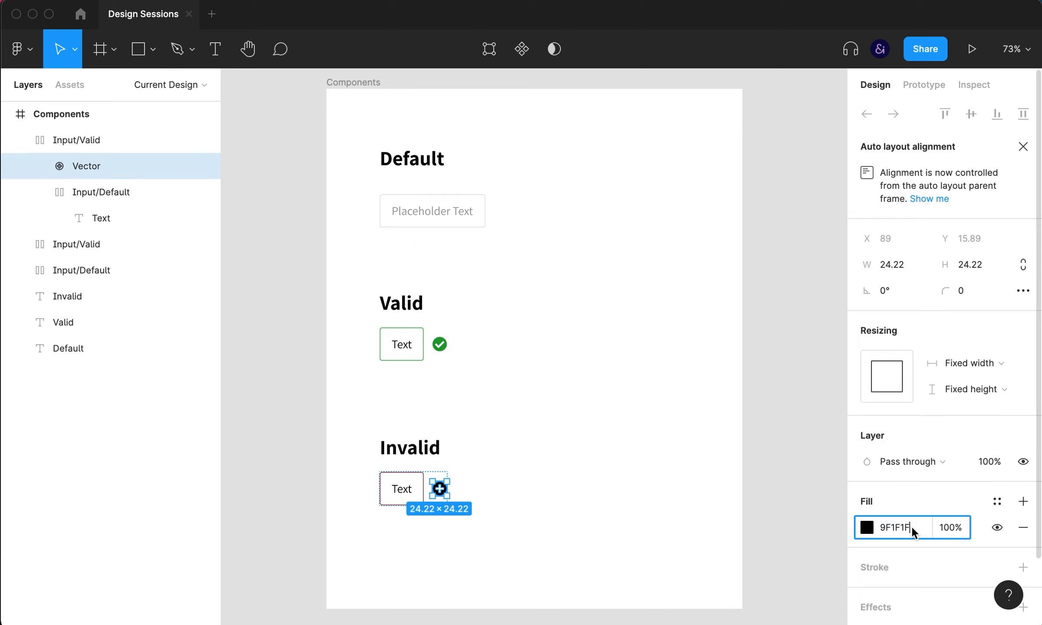
{"action": "key", "text": "Return"}
{"action": "left_click", "coordinate": [553, 502]}
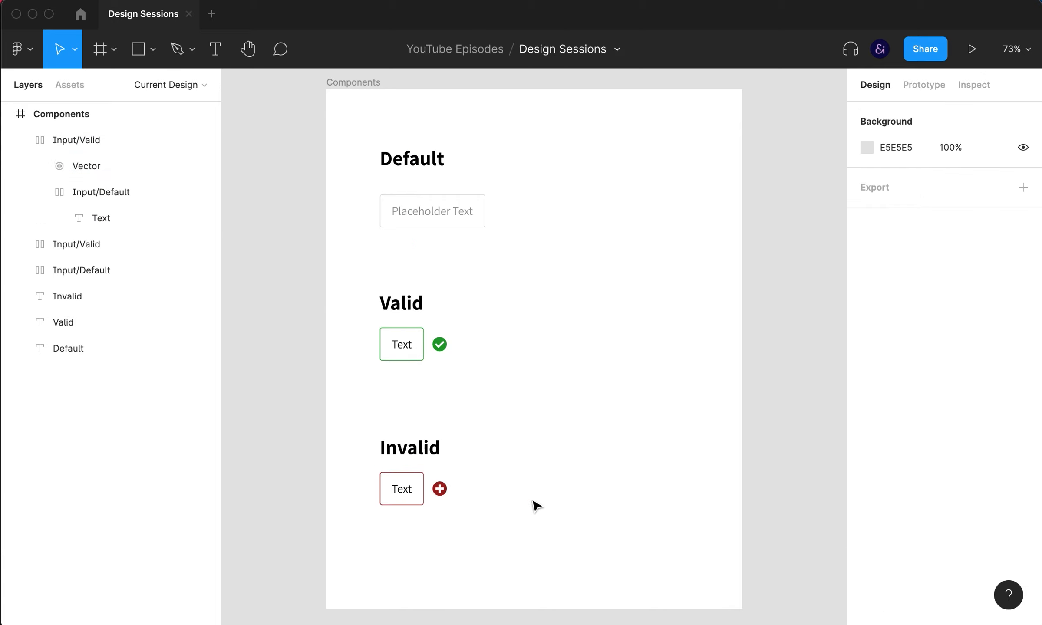
- Try to rotate the red plus icon beside the Invalid input by 45 degrees
{"action": "double_click", "coordinate": [439, 490]}
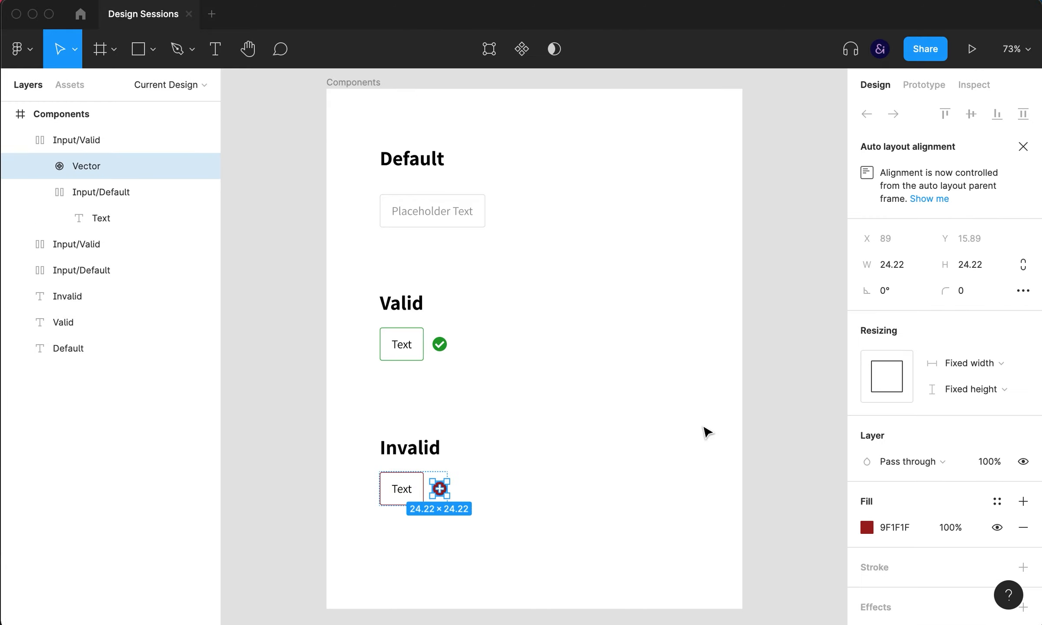
{"action": "left_click", "coordinate": [888, 296]}
{"action": "type", "text": "45"}
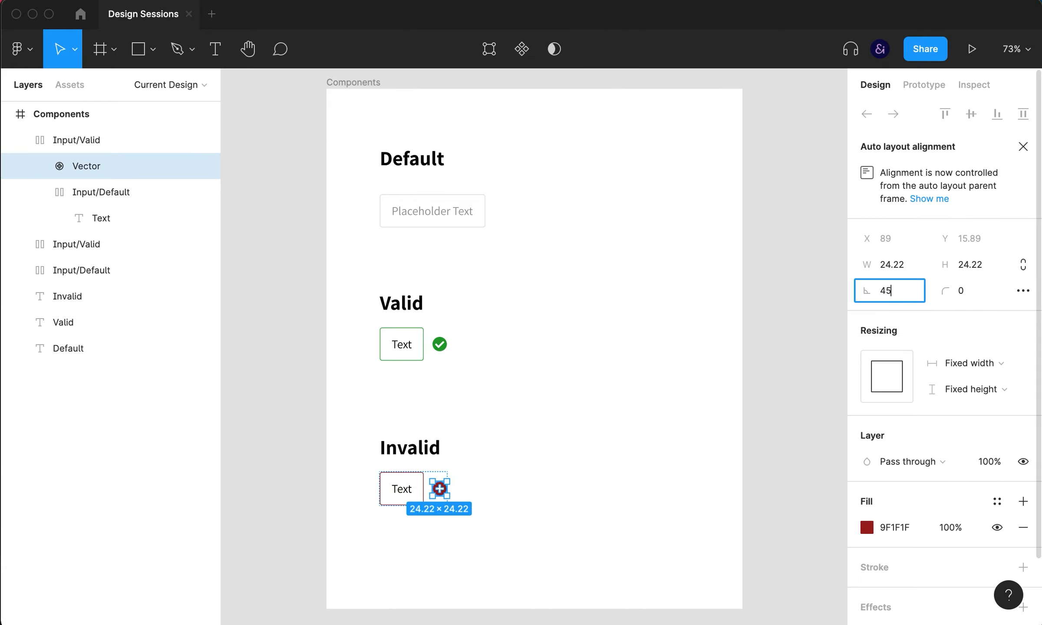
{"action": "key", "text": "Return"}
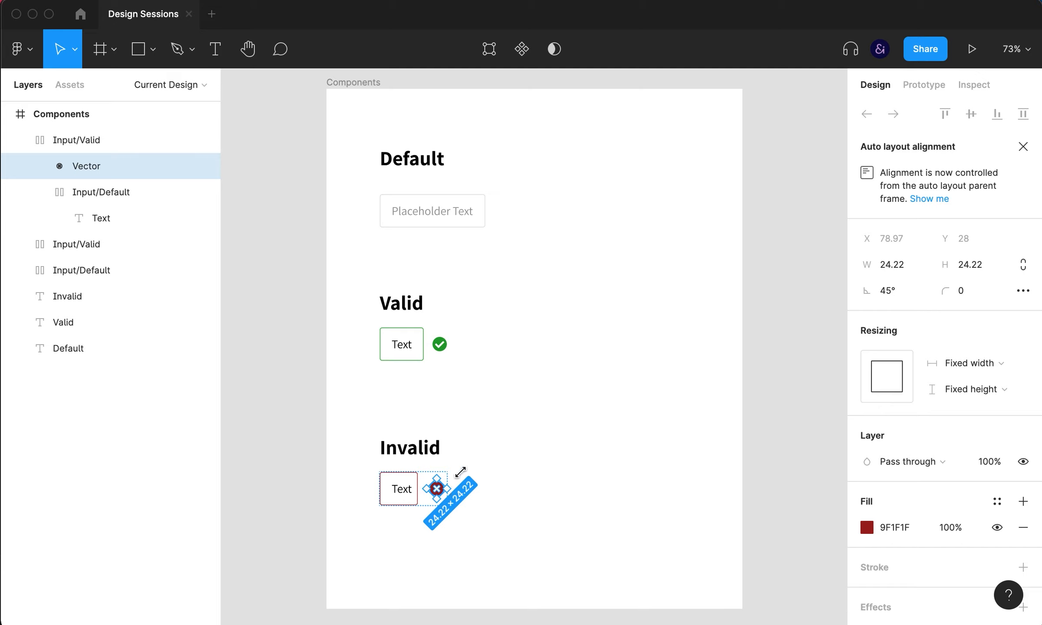
{"action": "key", "text": "super+z"}
{"action": "left_click", "coordinate": [579, 485]}
- Set the red plus icon's rotation to 45 degrees to form a cross, and flatten the vector
{"action": "double_click", "coordinate": [440, 493]}
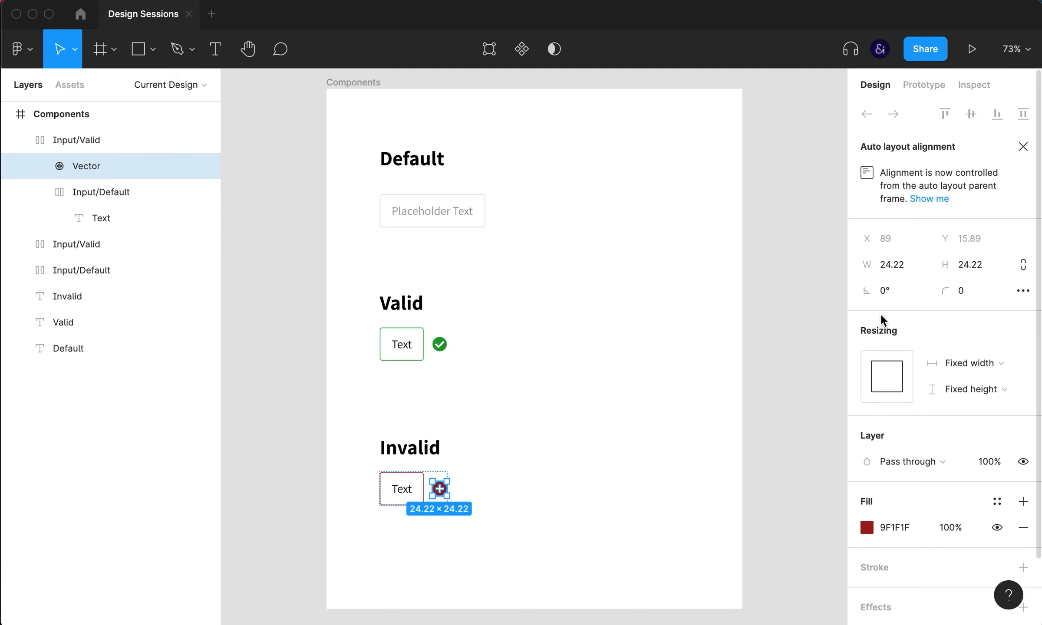
{"action": "left_click", "coordinate": [895, 303]}
{"action": "type", "text": "45"}
{"action": "key", "text": "Return"}
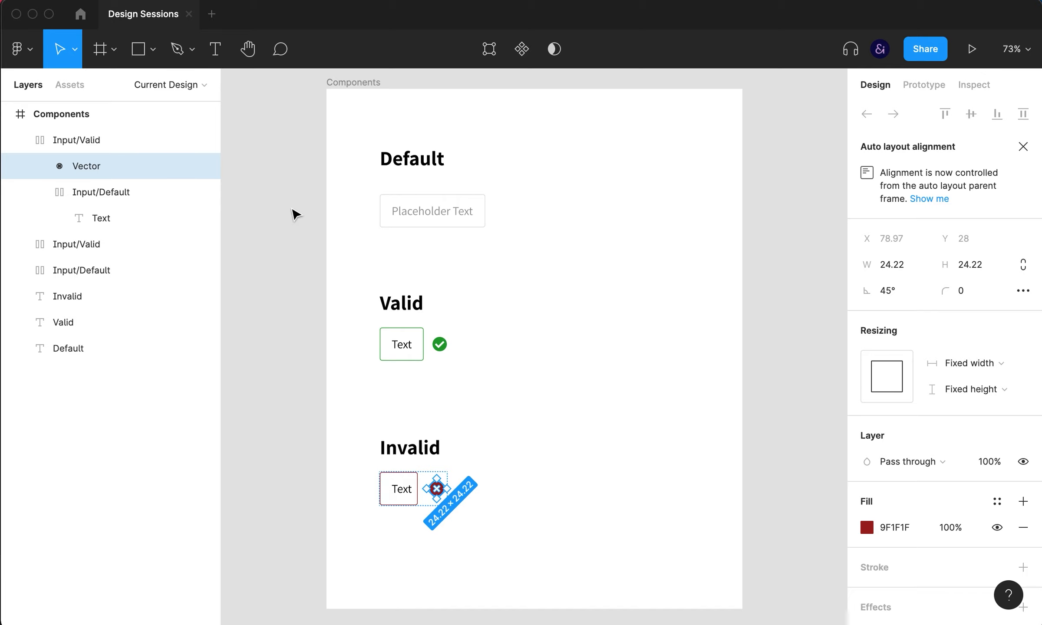
{"action": "right_click", "coordinate": [434, 492]}
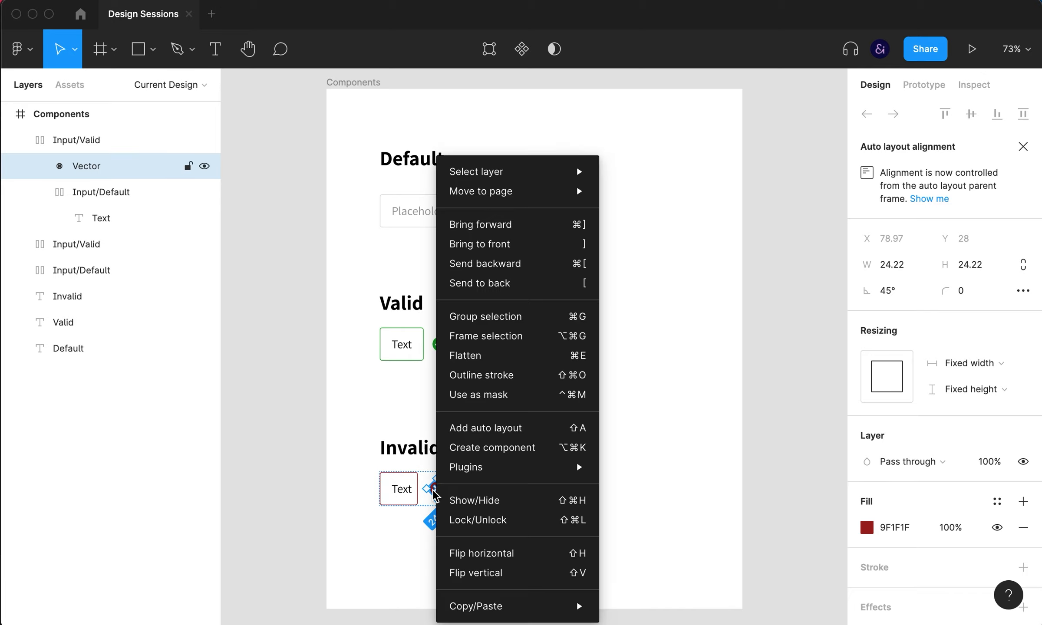
{"action": "left_click", "coordinate": [474, 355]}
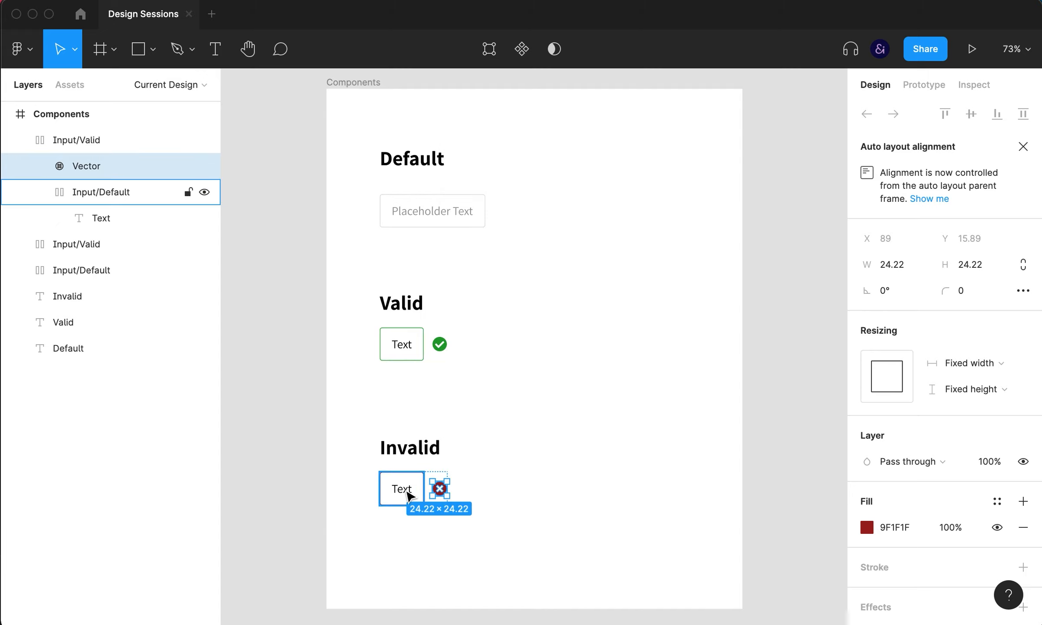
- Try to widen the input frame under the Invalid heading by stretching its right edge, and undo the resize
{"action": "left_click", "coordinate": [504, 481]}
{"action": "left_click", "coordinate": [421, 488]}
{"action": "left_click_drag", "start_coordinate": [448, 487], "coordinate": [577, 493]}
{"action": "key", "text": "super+z"}
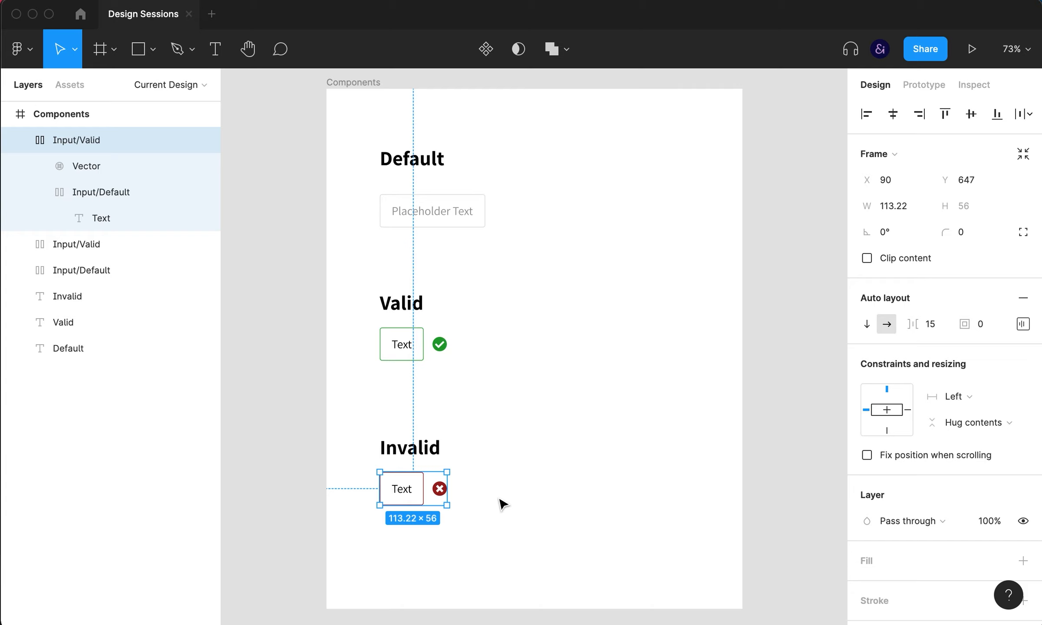
- Add the text "Error message" just below and to the right of the Invalid input
{"action": "key", "text": "t"}
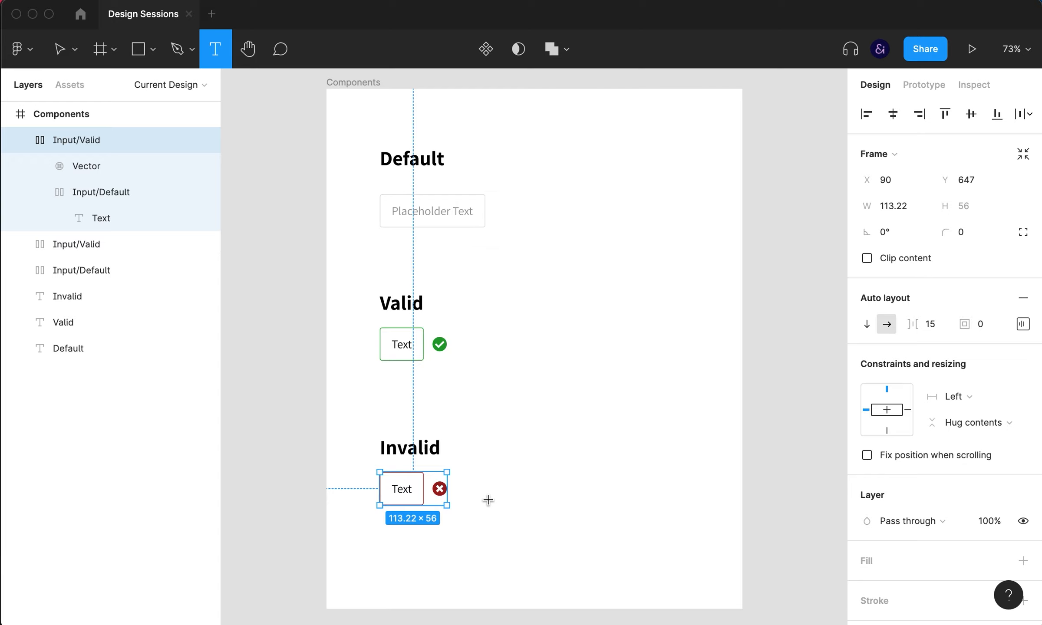
{"action": "left_click", "coordinate": [472, 516]}
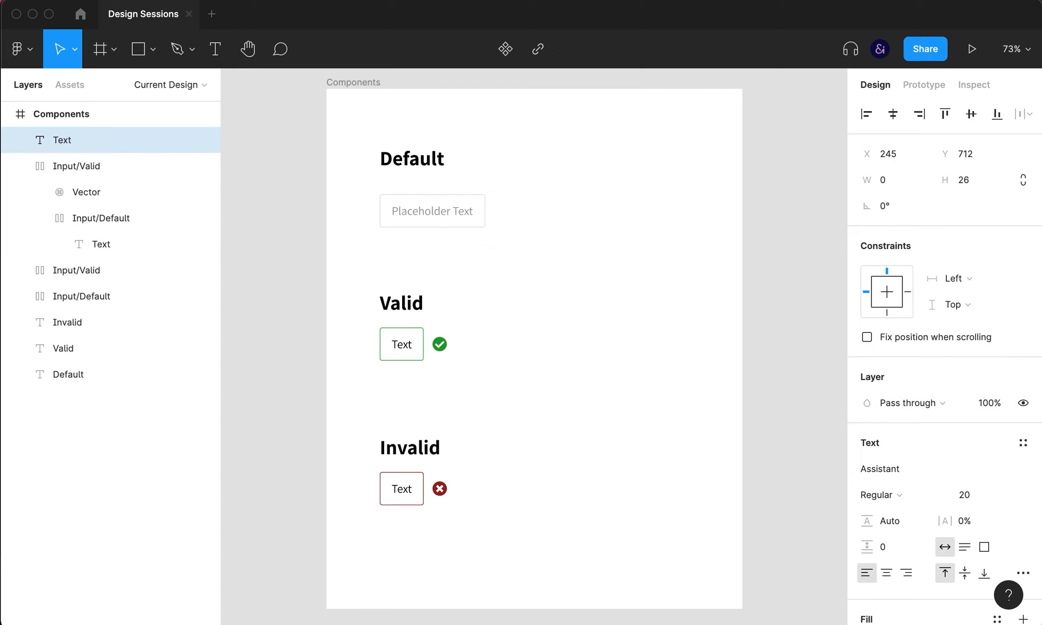
{"action": "type", "text": "Eroo"}
{"action": "key", "text": "BackSpace"}
{"action": "type", "text": "rm"}
{"action": "key", "text": "BackSpace"}
{"action": "type", "text": "me"}
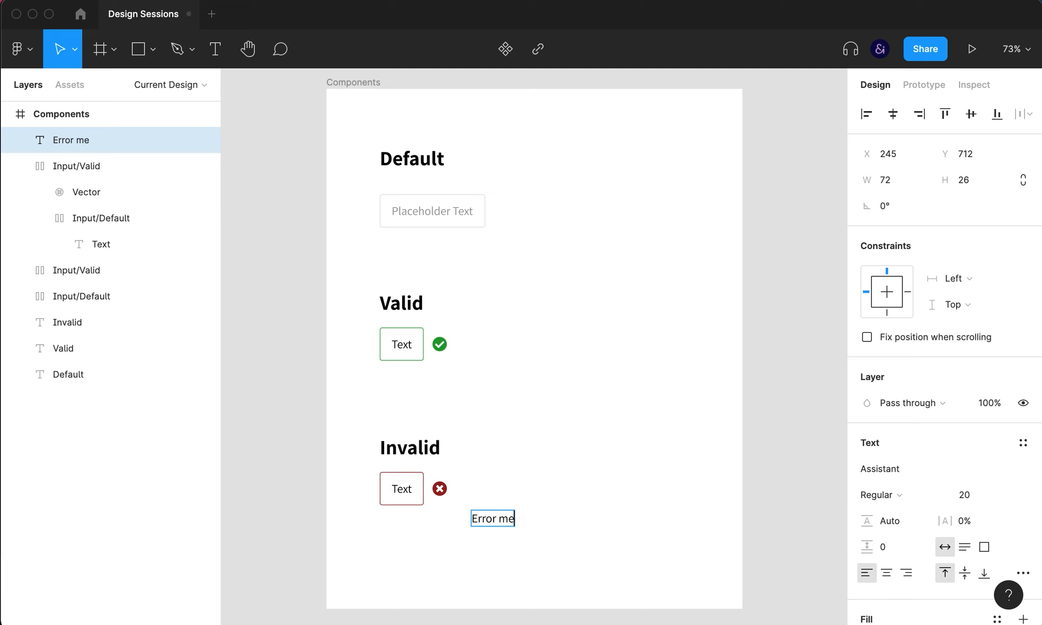
{"action": "type", "text": "ssage"}
{"action": "key", "text": "Escape"}
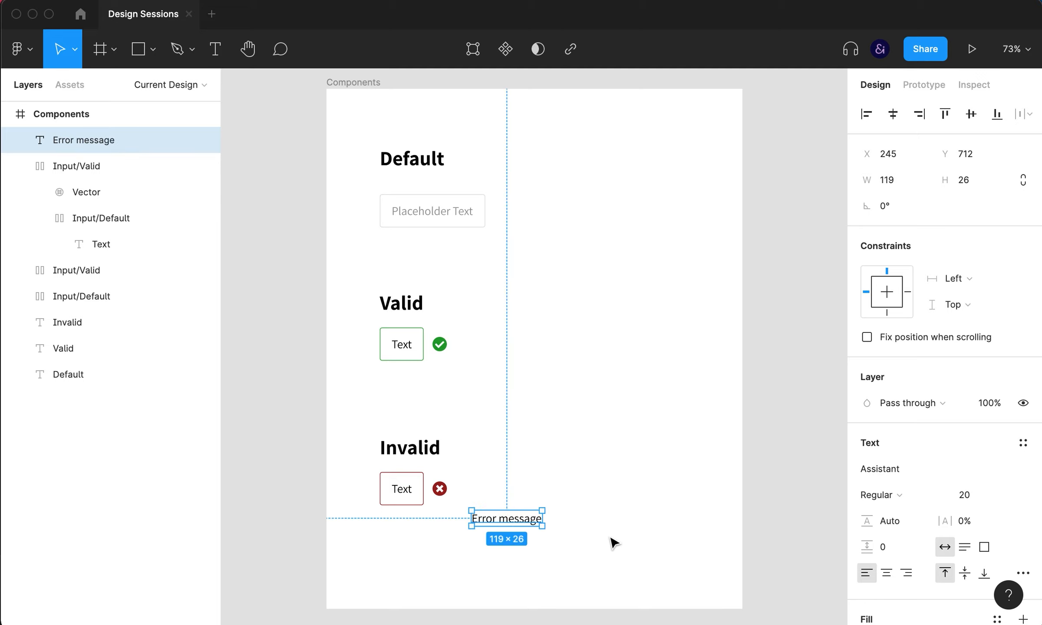
- Set the Error message text's font size to 15 and move the text slightly down and left below the Invalid input
{"action": "left_click", "coordinate": [965, 495]}
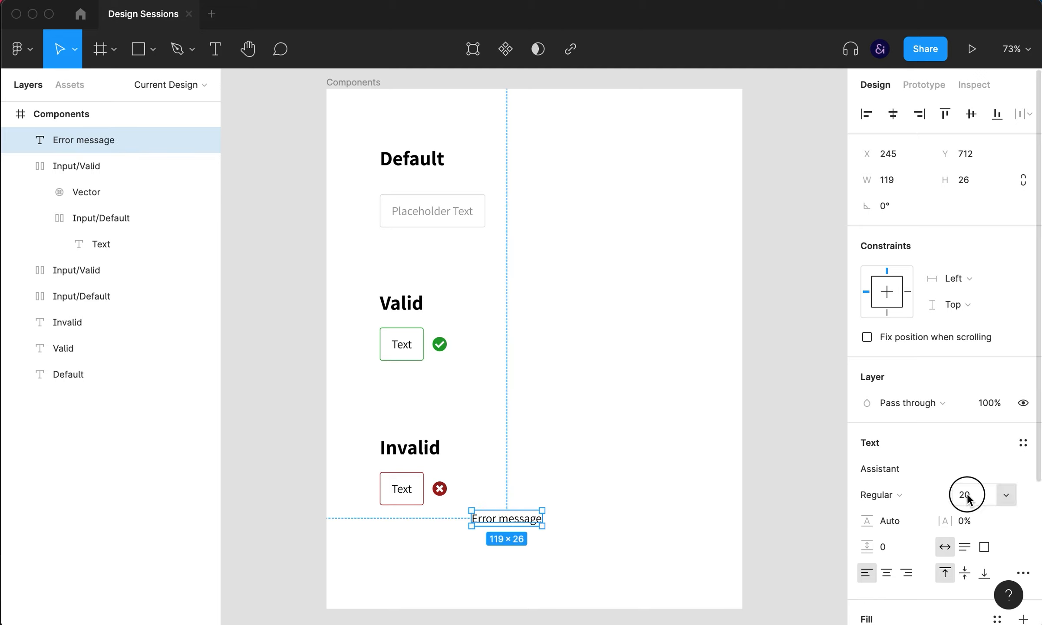
{"action": "type", "text": "18"}
{"action": "key", "text": "Return"}
{"action": "key", "text": "Down"}
{"action": "key", "text": "Down"}
{"action": "key", "text": "Down"}
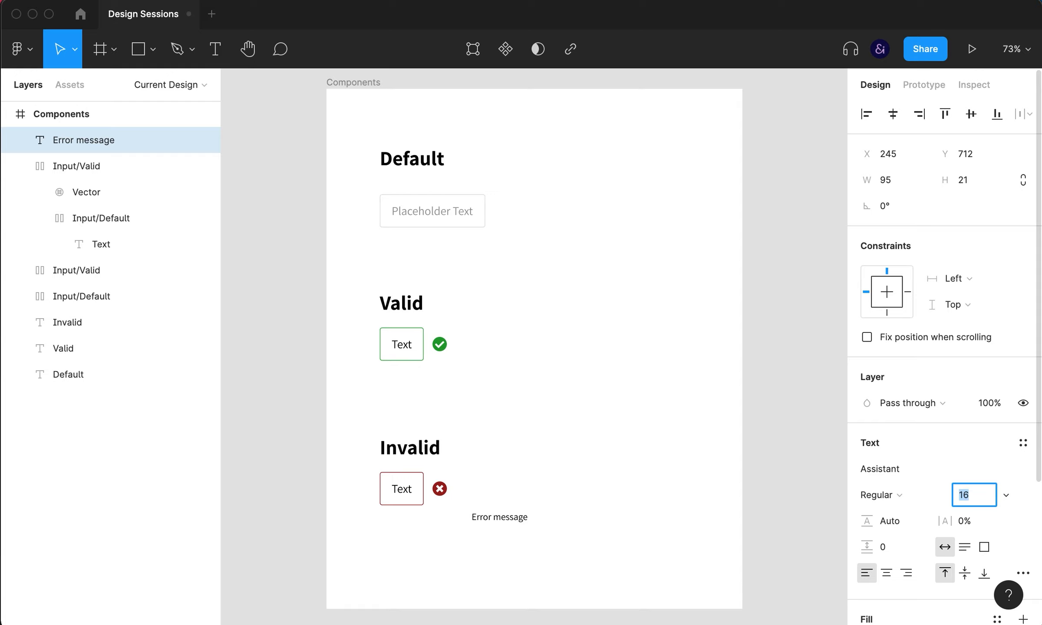
{"action": "left_click", "coordinate": [621, 529]}
{"action": "left_click_drag", "start_coordinate": [506, 520], "coordinate": [477, 553]}
- Collapse the Input/Default layer nested in the Invalid input's frame and rename it Frame
{"action": "left_click", "coordinate": [420, 502]}
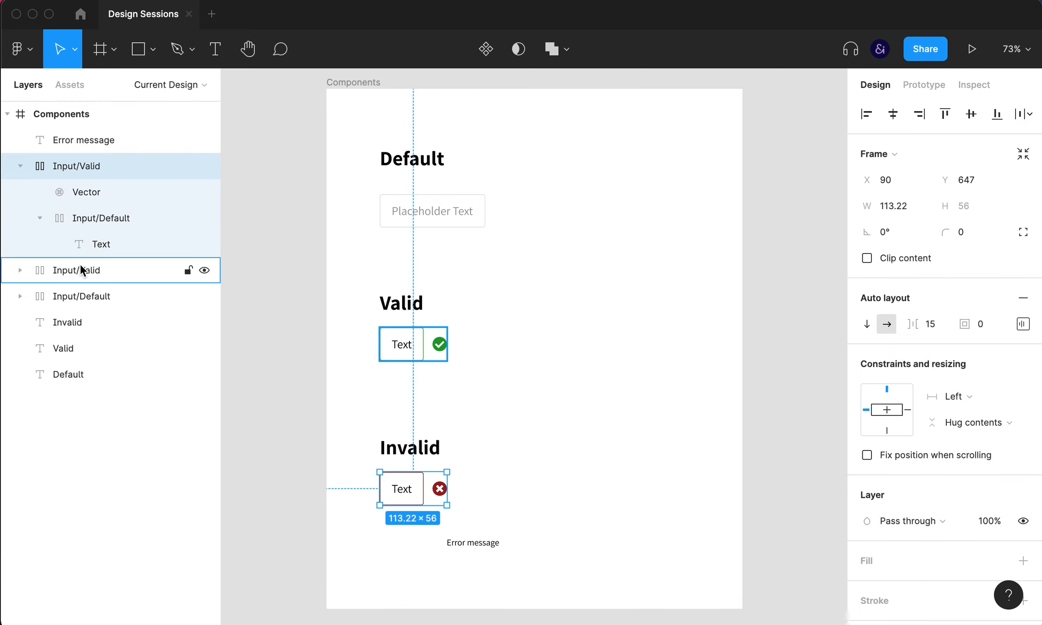
{"action": "left_click", "coordinate": [39, 218]}
{"action": "left_click", "coordinate": [95, 218]}
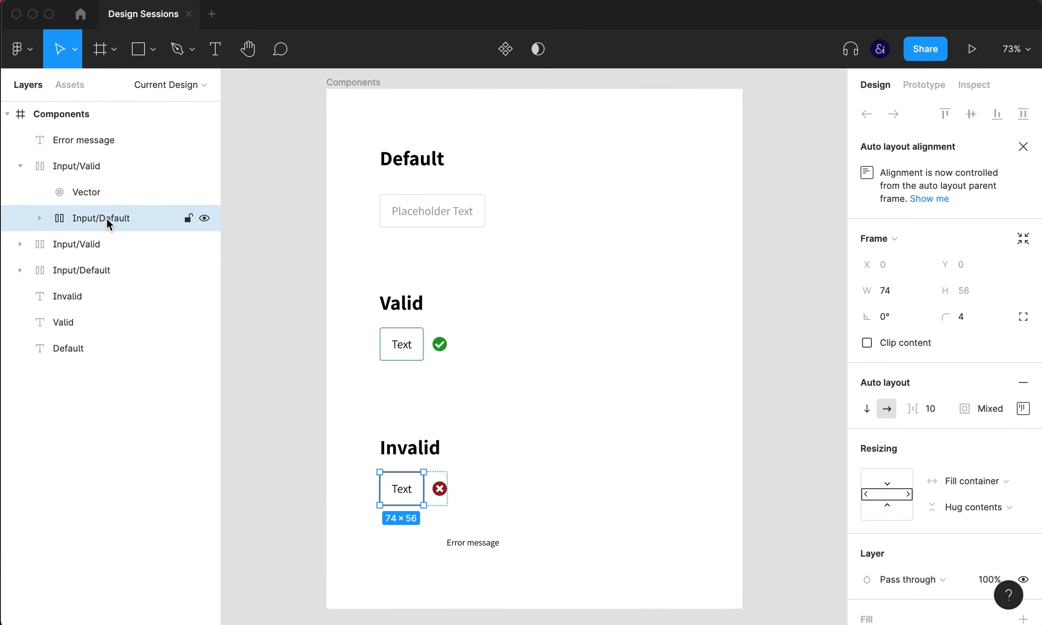
{"action": "double_click", "coordinate": [107, 219]}
{"action": "type", "text": "Frame"}
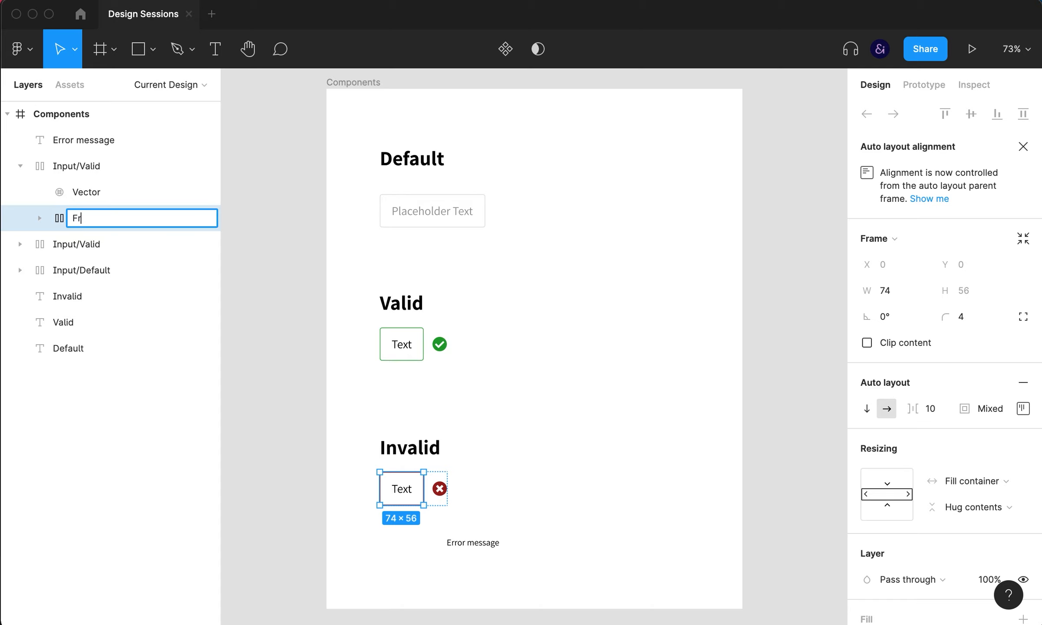
{"action": "key", "text": "Return"}
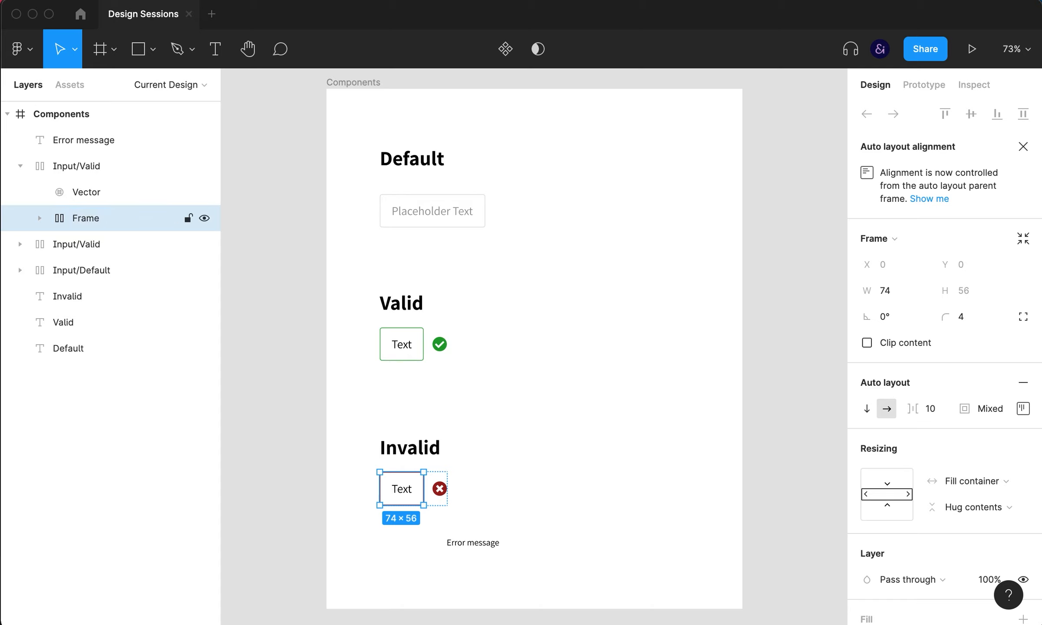
- Collapse the outer Input/Valid layer under the Invalid heading and rename it Frame
{"action": "left_click", "coordinate": [60, 164]}
{"action": "left_click", "coordinate": [20, 165]}
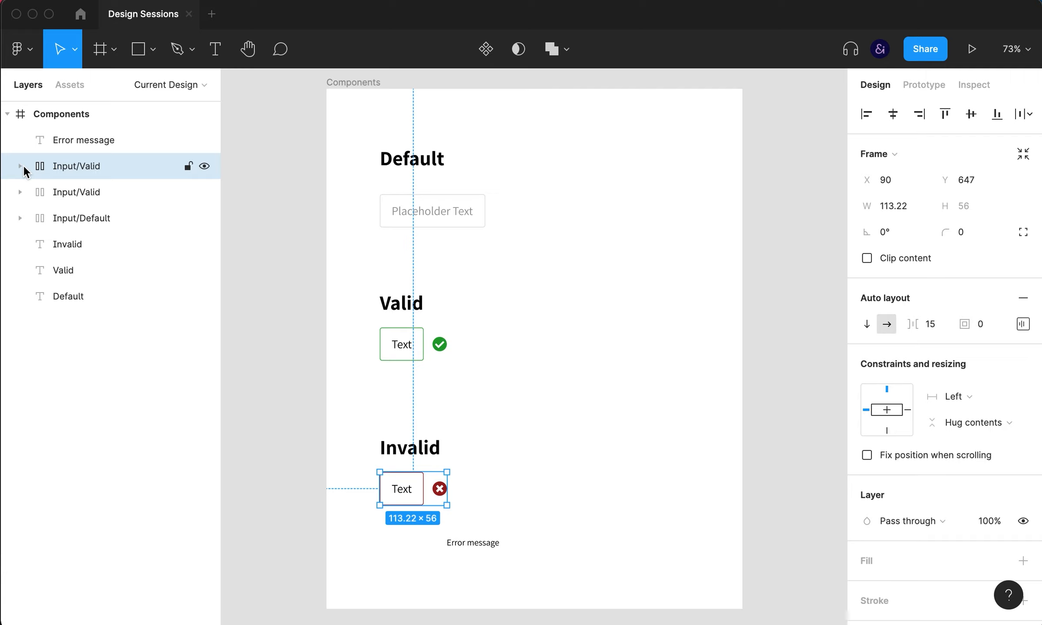
{"action": "double_click", "coordinate": [75, 167]}
{"action": "type", "text": "Frame"}
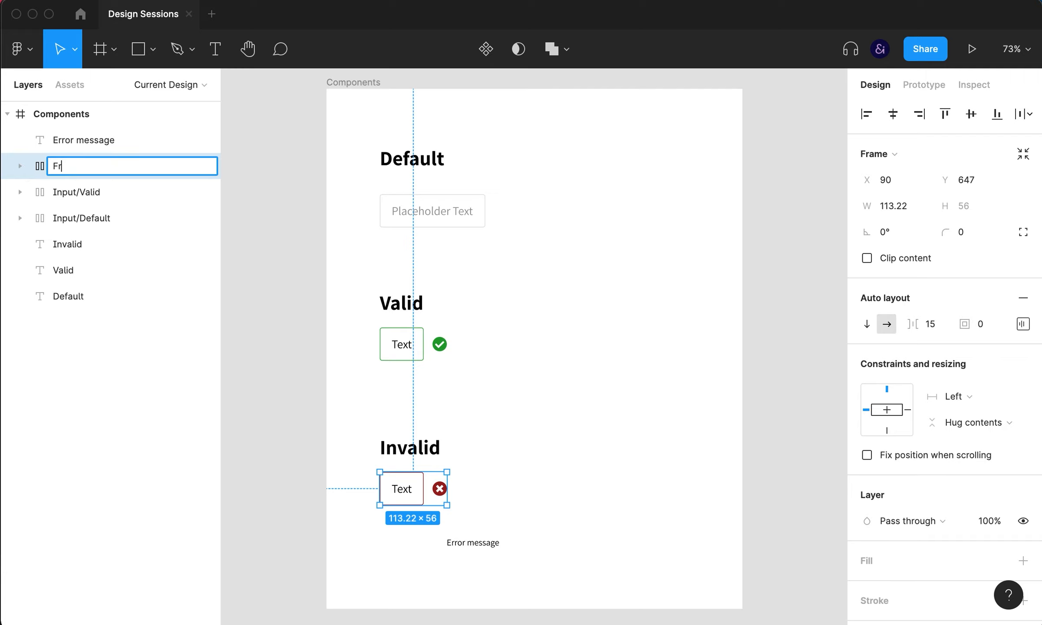
{"action": "key", "text": "Return"}
- Group the Invalid input's outer frame, add vertical auto layout to the group, and place the Error message text inside it below the input
{"action": "key", "text": "super+g"}
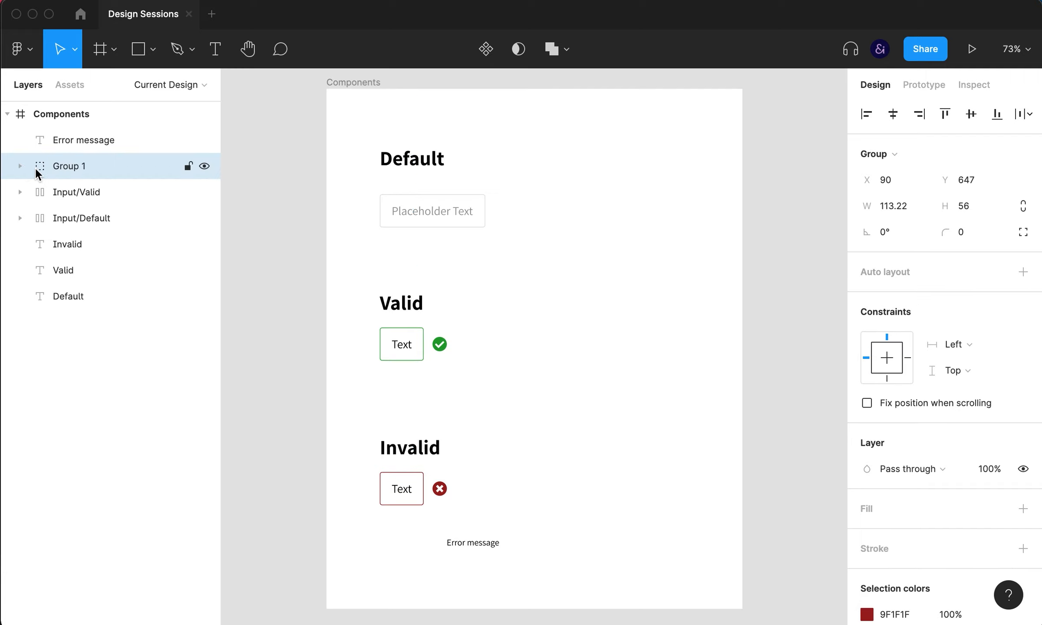
{"action": "key", "text": "shift+a"}
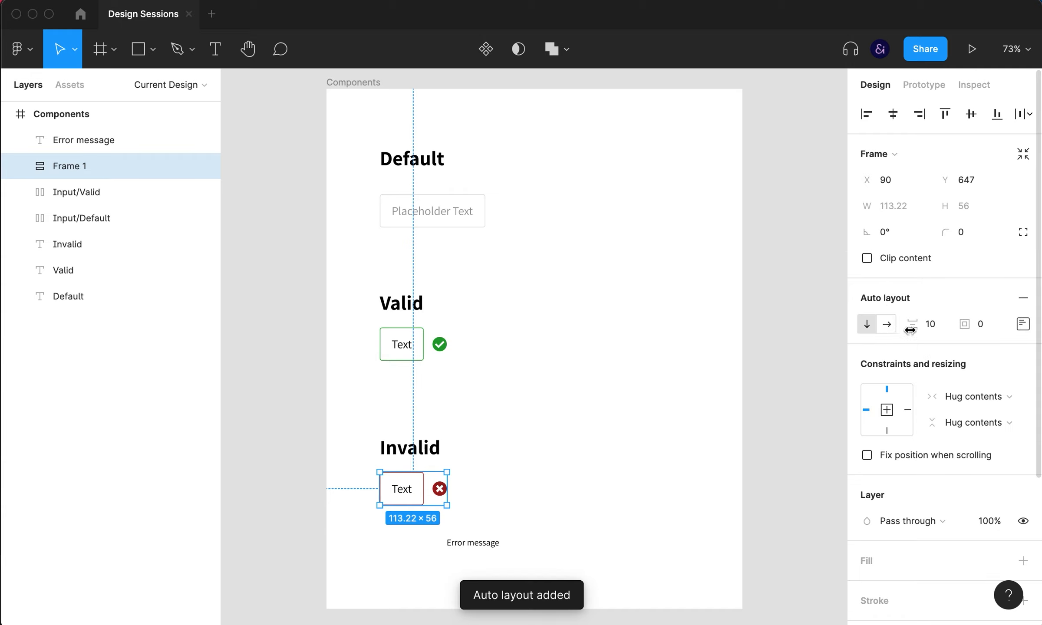
{"action": "left_click", "coordinate": [19, 167]}
{"action": "left_click_drag", "start_coordinate": [484, 548], "coordinate": [414, 510]}
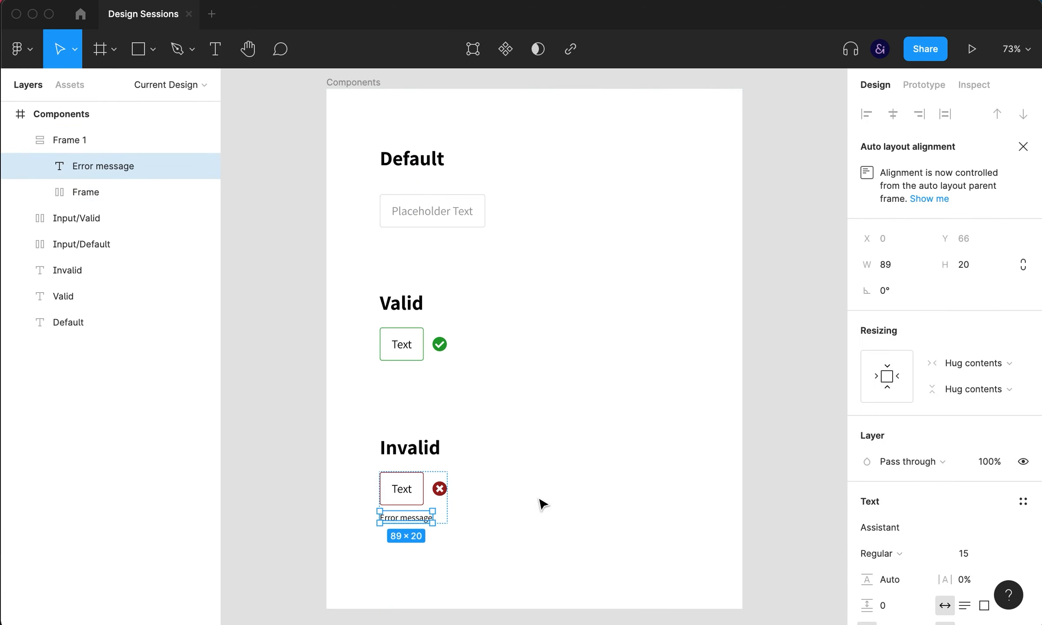
{"action": "left_click", "coordinate": [949, 364]}
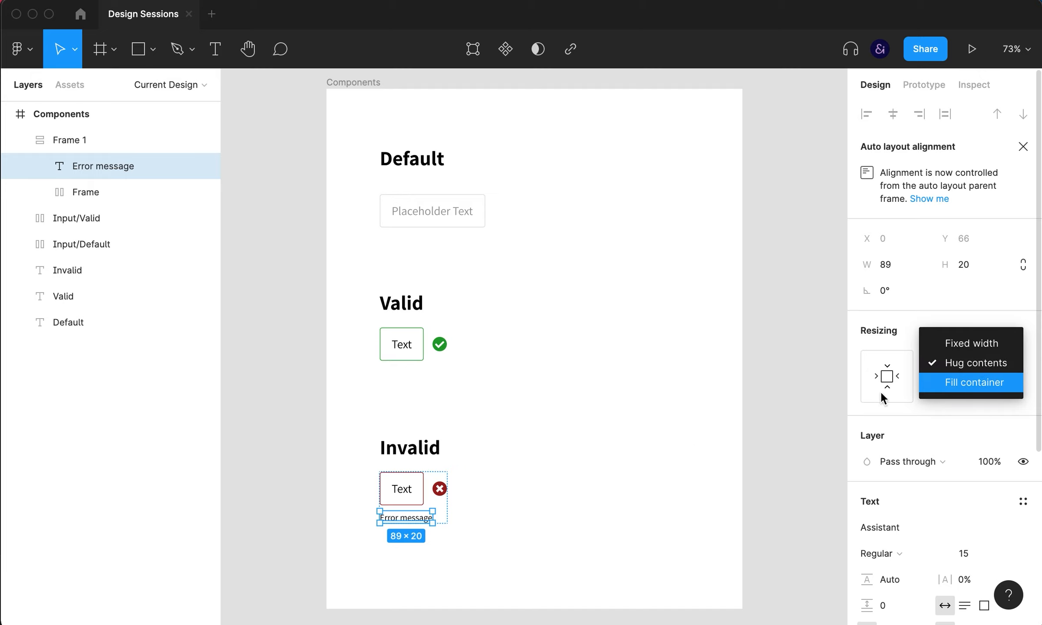
{"action": "left_click", "coordinate": [693, 436]}
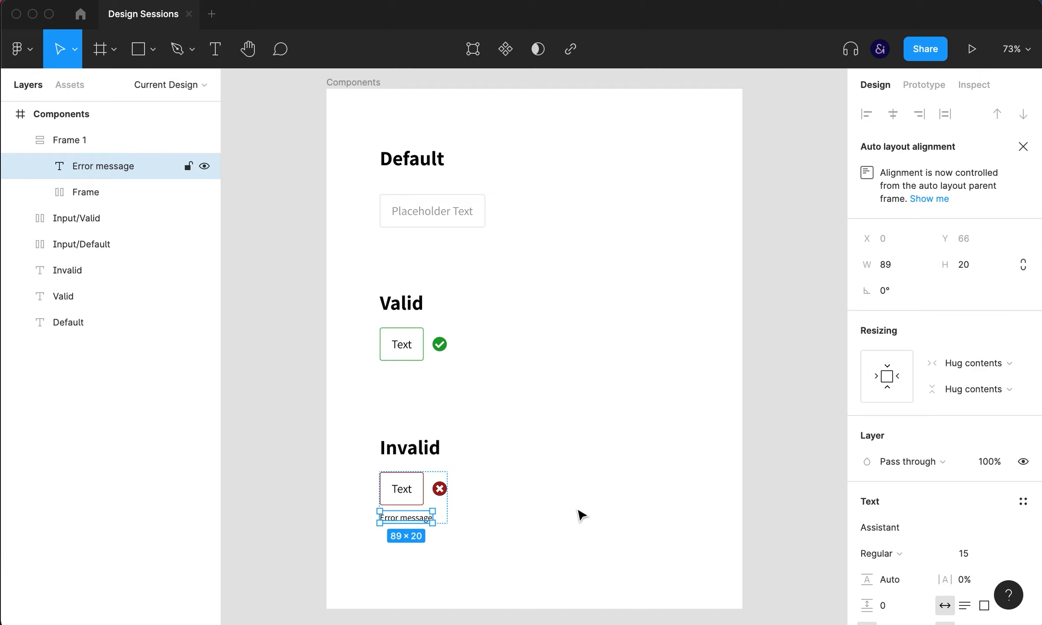
- Apply the Invalid input's 9F1F1F stroke colour to the Error message text's fill
{"action": "double_click", "coordinate": [417, 494]}
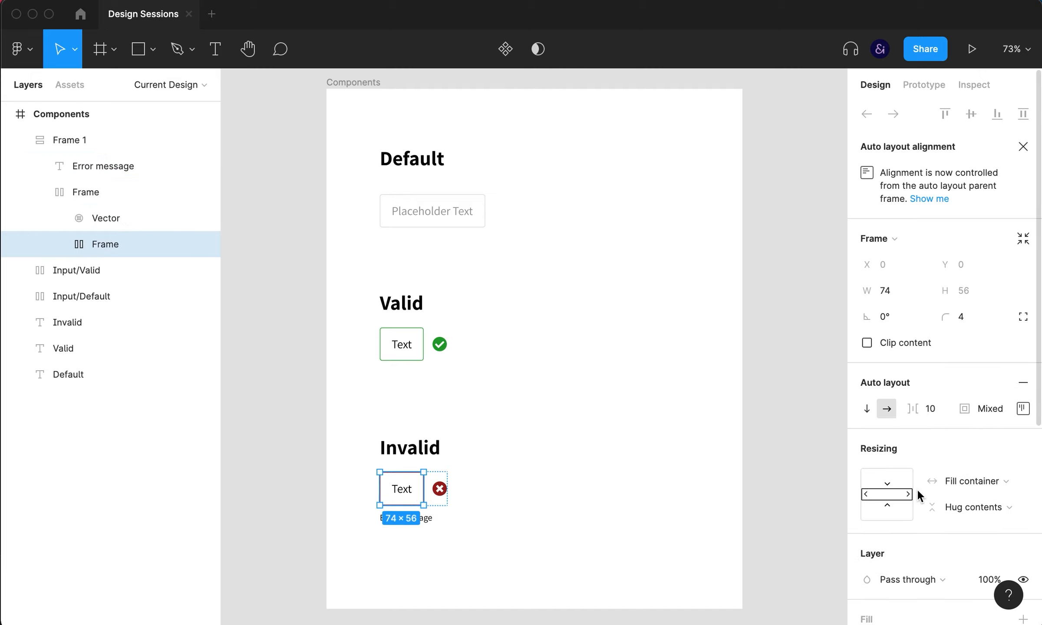
{"action": "scroll", "coordinate": [916, 493], "scroll_direction": "down", "scroll_amount": 6}
{"action": "left_click", "coordinate": [881, 371]}
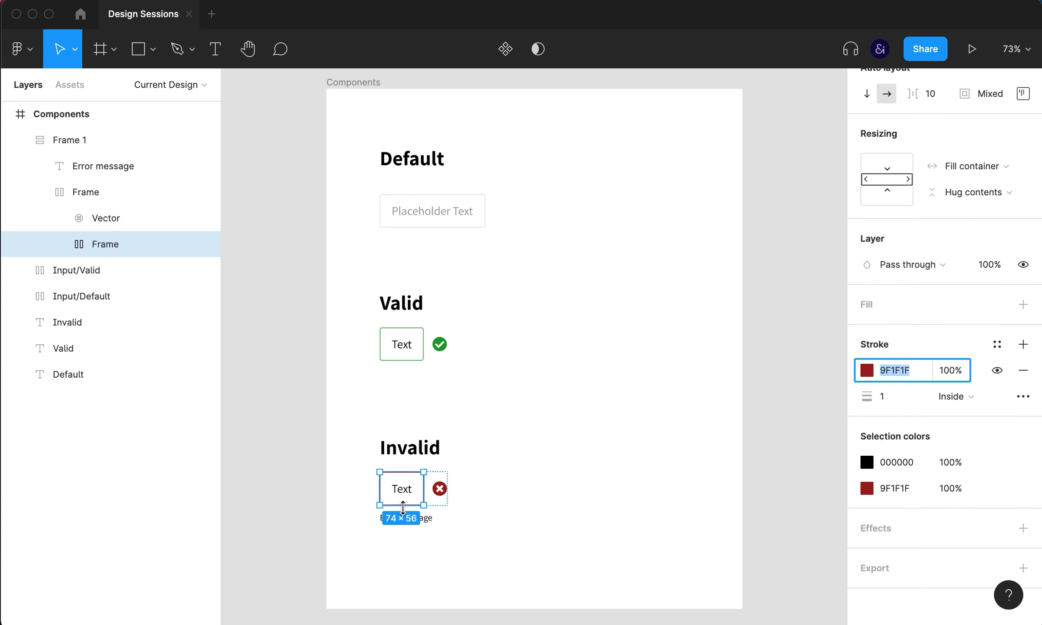
{"action": "left_click", "coordinate": [423, 517]}
{"action": "left_click", "coordinate": [906, 508]}
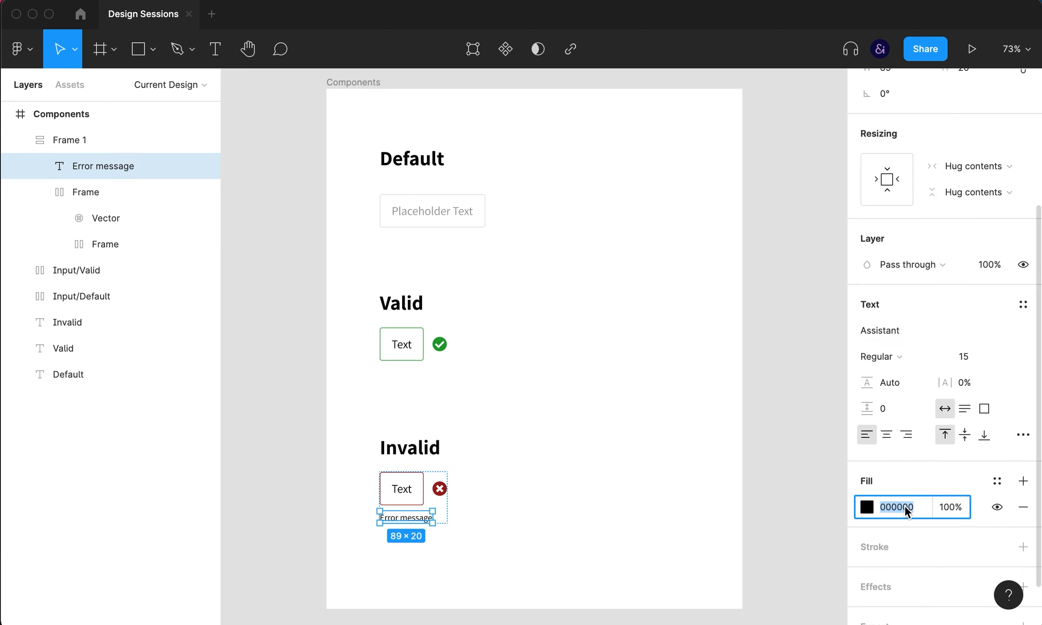
{"action": "key", "text": "Return"}
{"action": "left_click", "coordinate": [569, 478]}
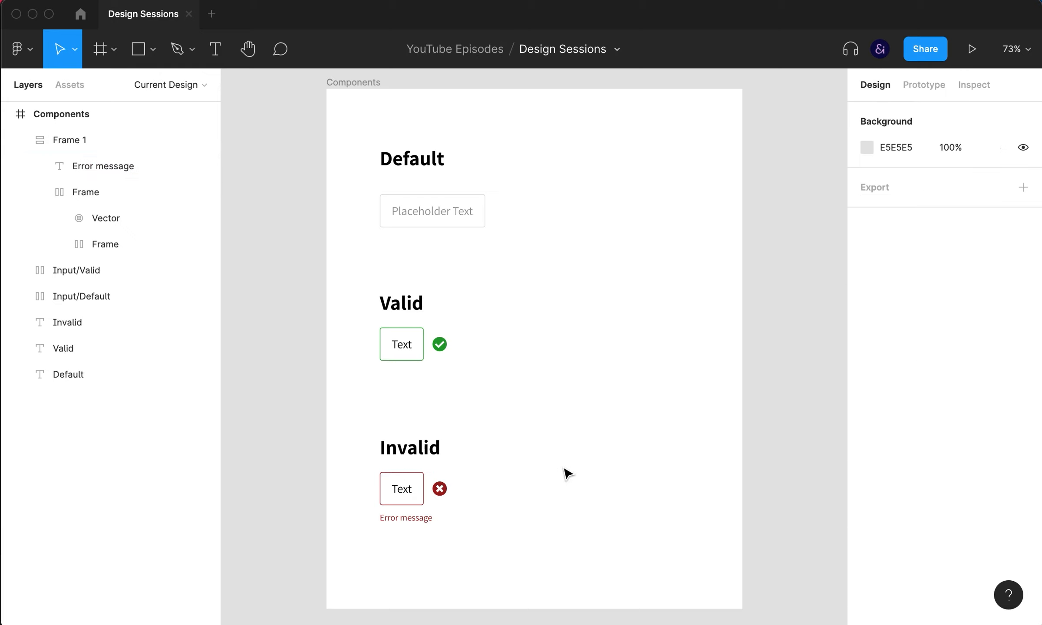
- Collapse the outer frame holding the Invalid input and error message and rename it Input/Invalid
{"action": "left_click", "coordinate": [406, 495]}
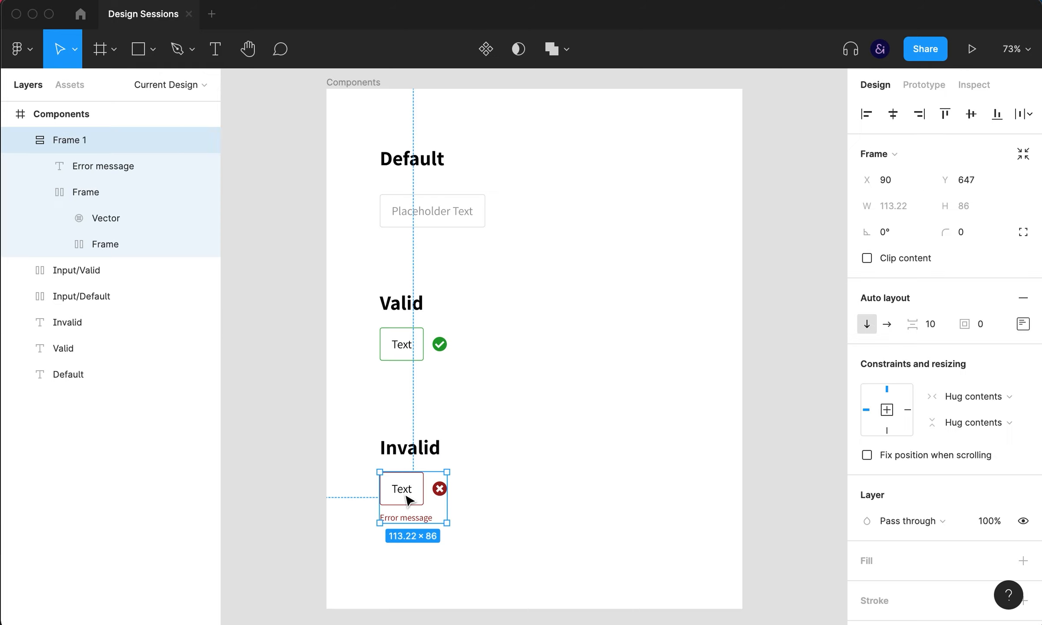
{"action": "left_click", "coordinate": [20, 140]}
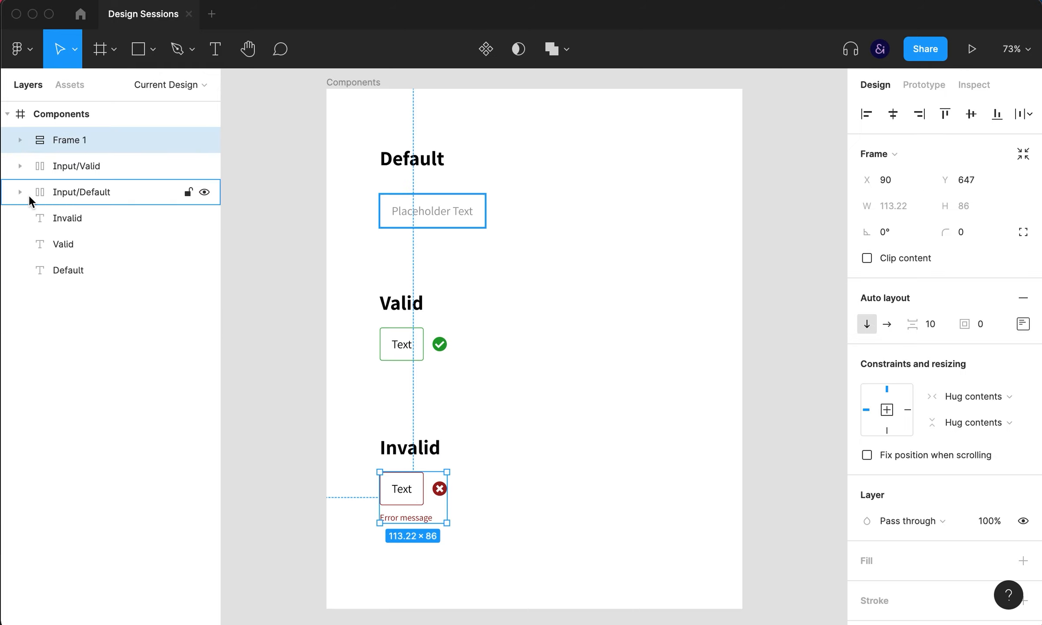
{"action": "double_click", "coordinate": [77, 141]}
{"action": "type", "text": "Input/Invalid"}
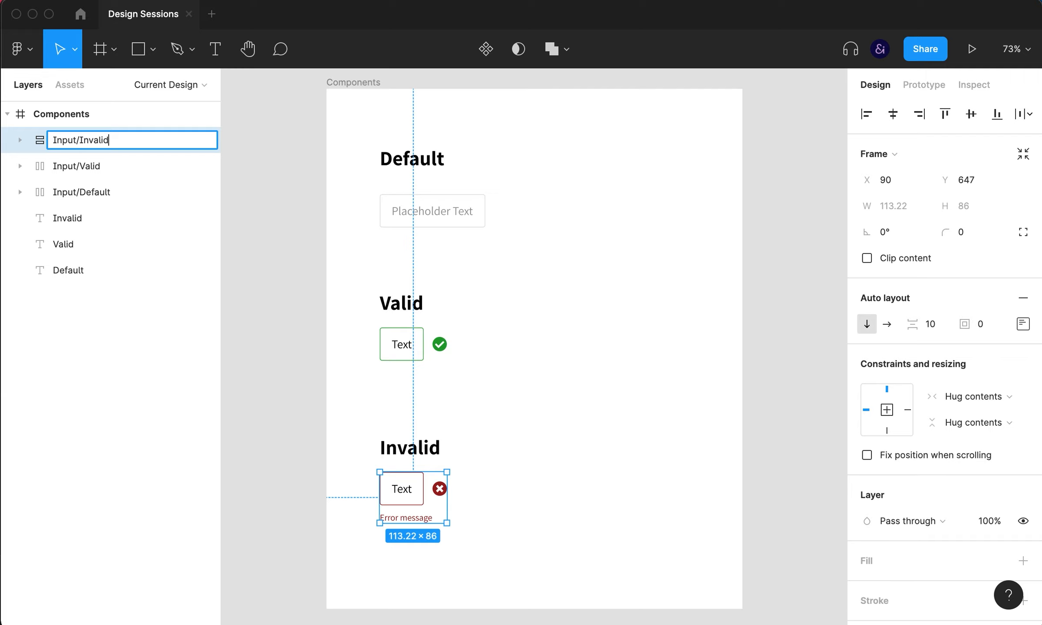
{"action": "key", "text": "Return"}
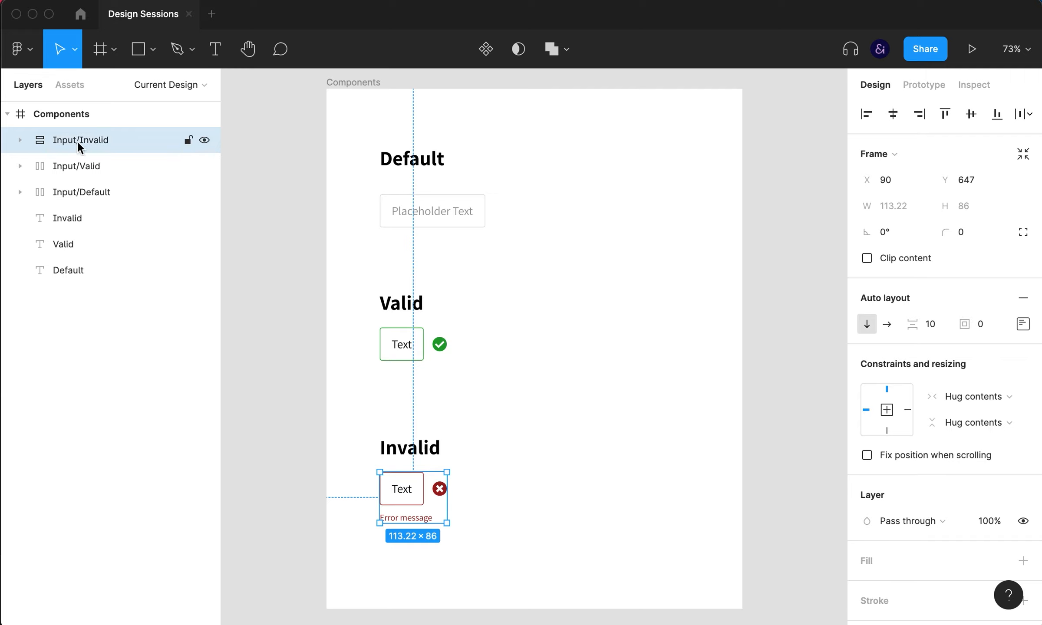
- Rename the bordered text frame nested in Input/Valid as Frame, and collapse Input/Valid
{"action": "left_click", "coordinate": [88, 196]}
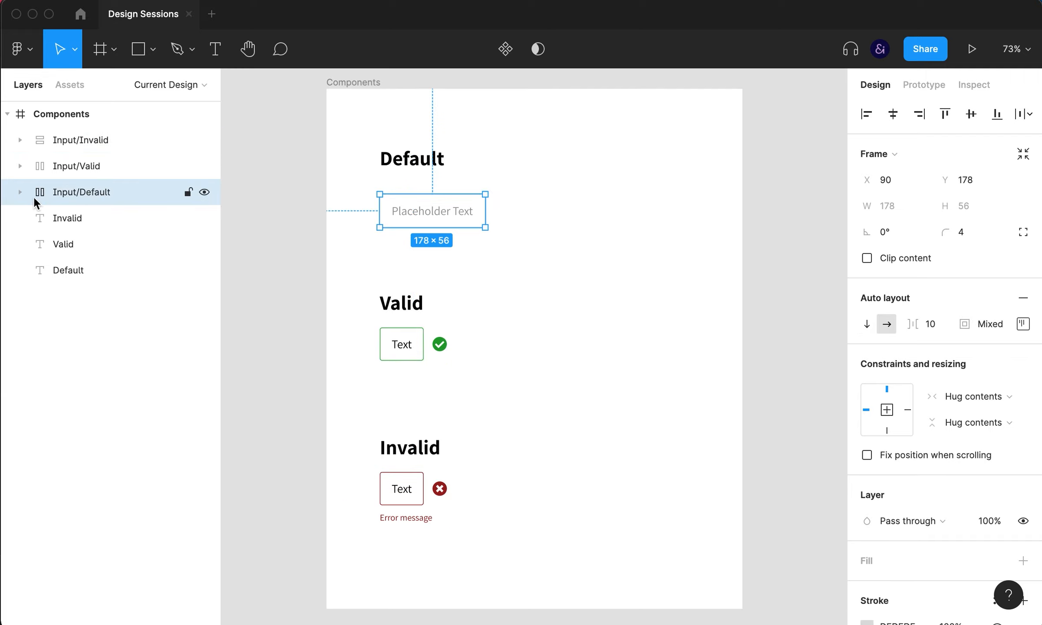
{"action": "left_click", "coordinate": [24, 199]}
{"action": "left_click", "coordinate": [24, 199]}
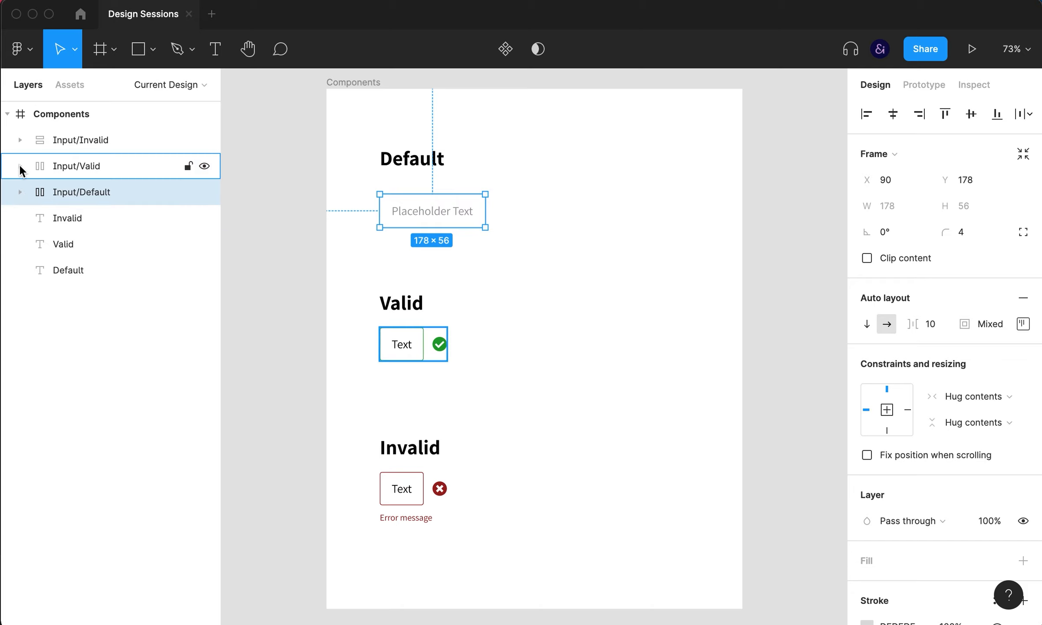
{"action": "left_click", "coordinate": [21, 167]}
{"action": "double_click", "coordinate": [105, 220]}
{"action": "type", "text": "Frame"}
{"action": "key", "text": "Return"}
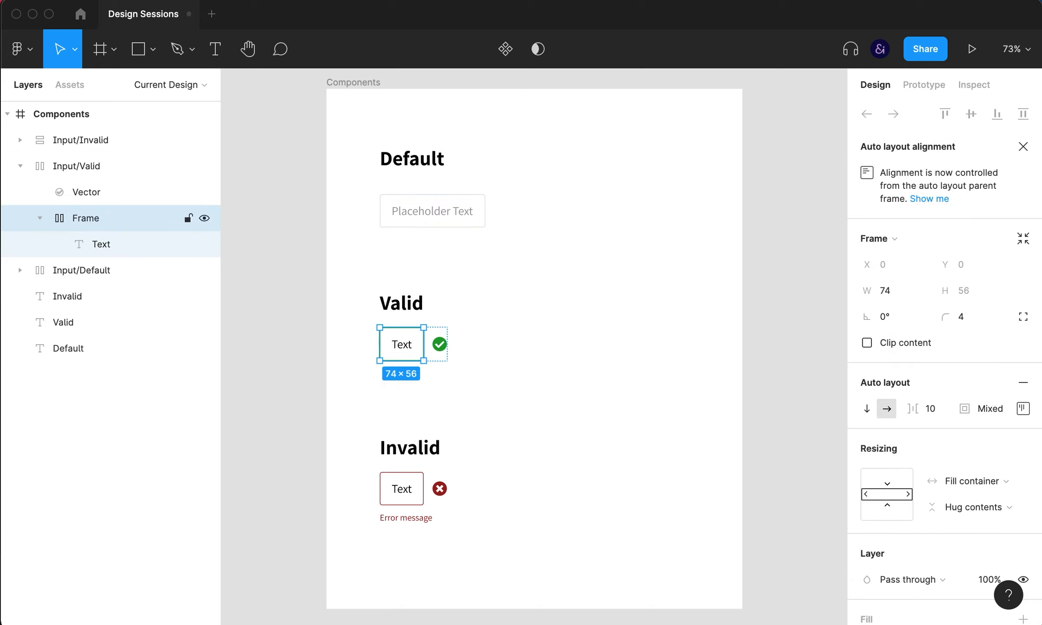
{"action": "left_click", "coordinate": [20, 167]}
- Check the names of the layers nested in Input/Invalid, collapse it, and clear the selection
{"action": "left_click", "coordinate": [20, 140]}
{"action": "left_click", "coordinate": [59, 244]}
{"action": "left_click", "coordinate": [59, 244]}
{"action": "left_click", "coordinate": [40, 192]}
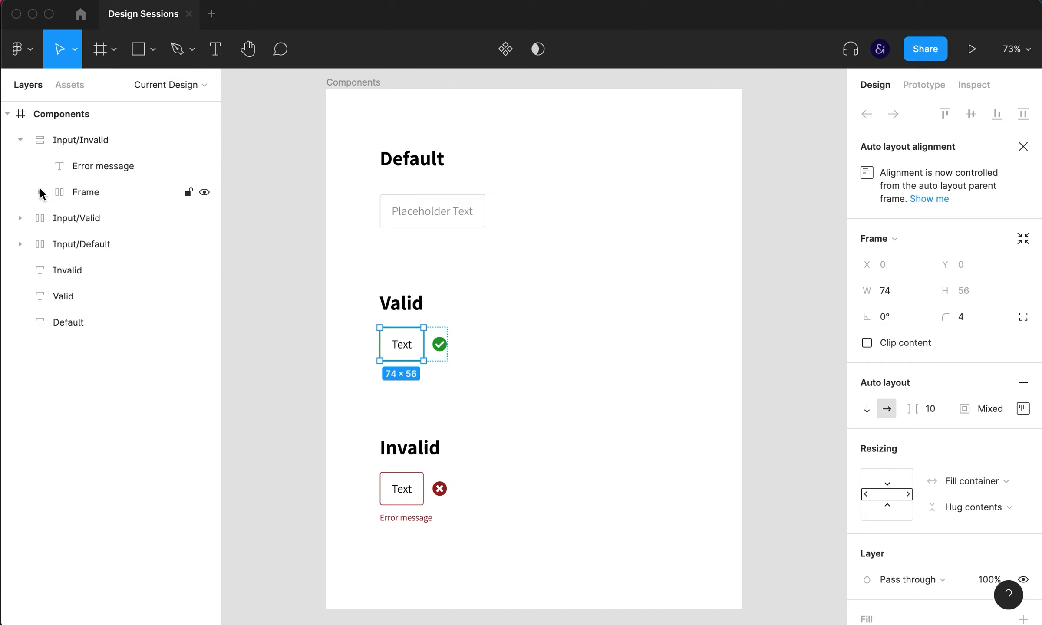
{"action": "left_click", "coordinate": [21, 140]}
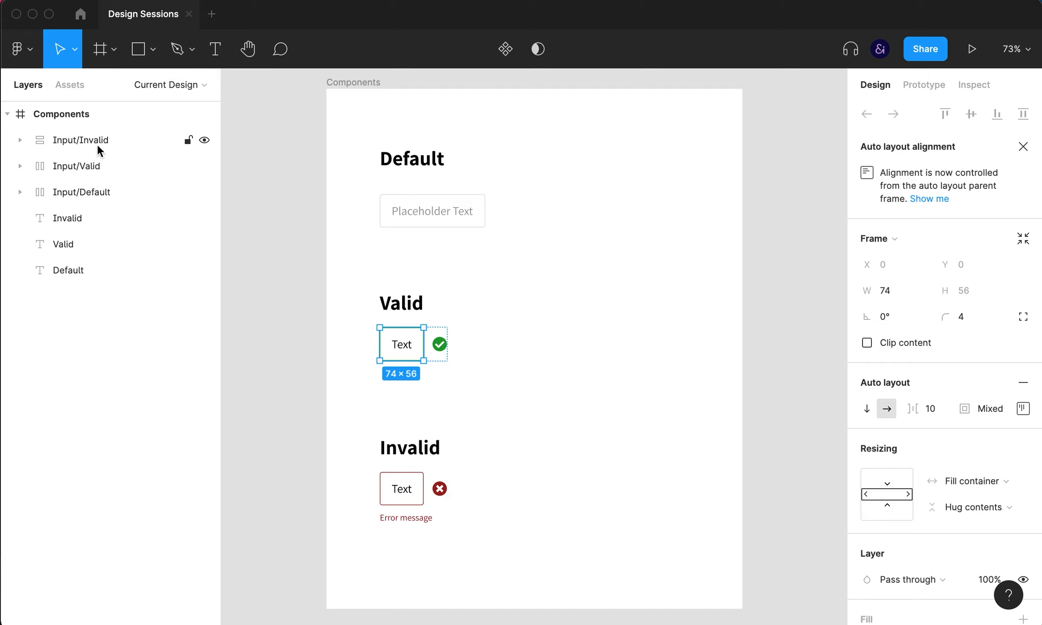
{"action": "left_click", "coordinate": [599, 265]}
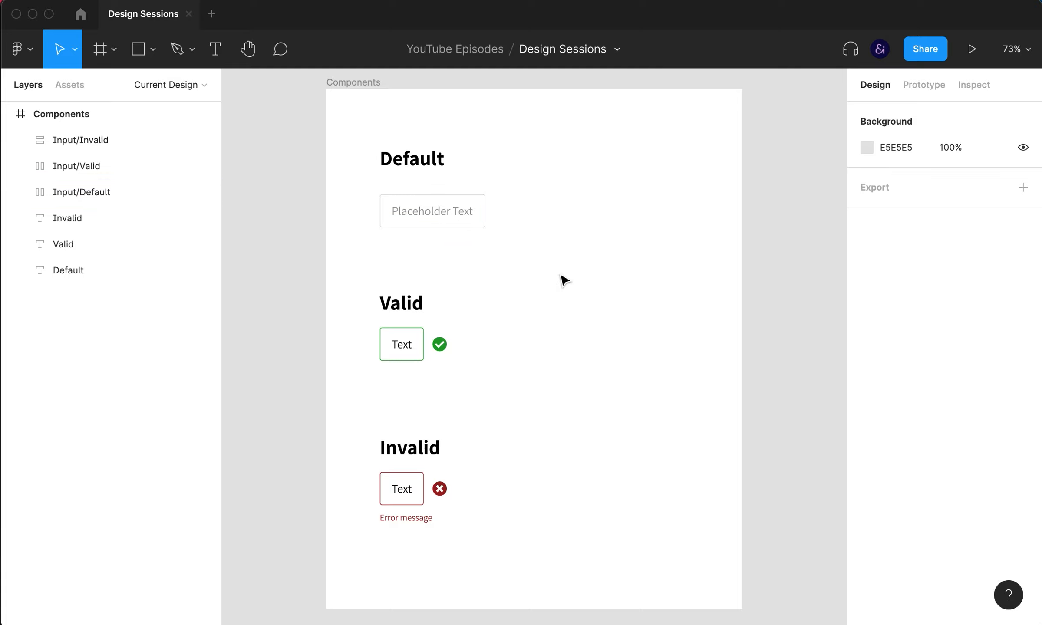
- Turn Input/Default, Input/Valid and Input/Invalid each into its own component
{"action": "left_click", "coordinate": [440, 219]}
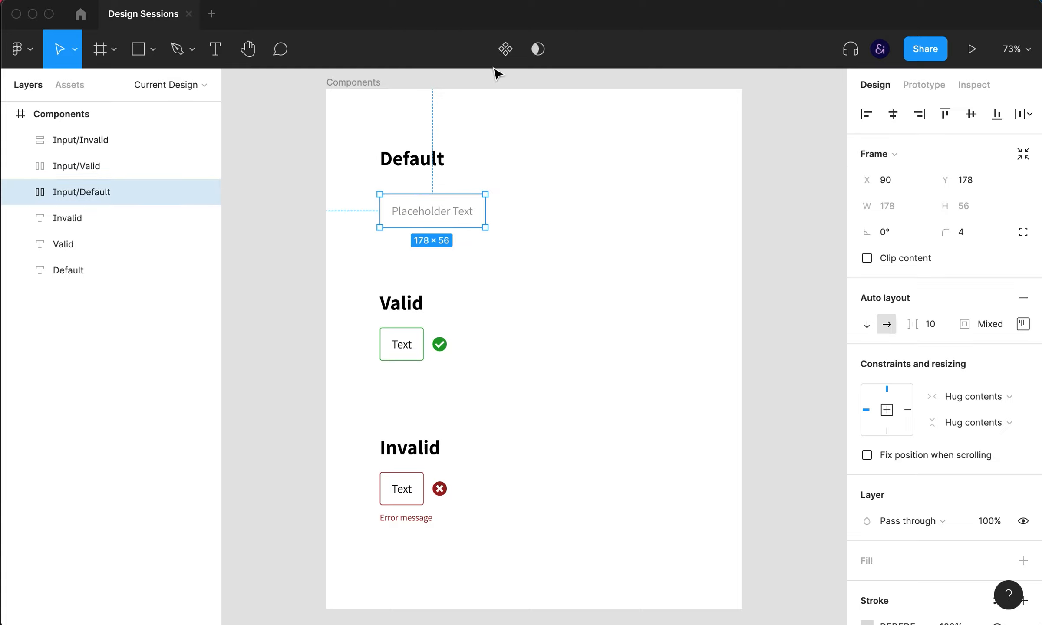
{"action": "left_click", "coordinate": [504, 49]}
{"action": "left_click", "coordinate": [416, 338]}
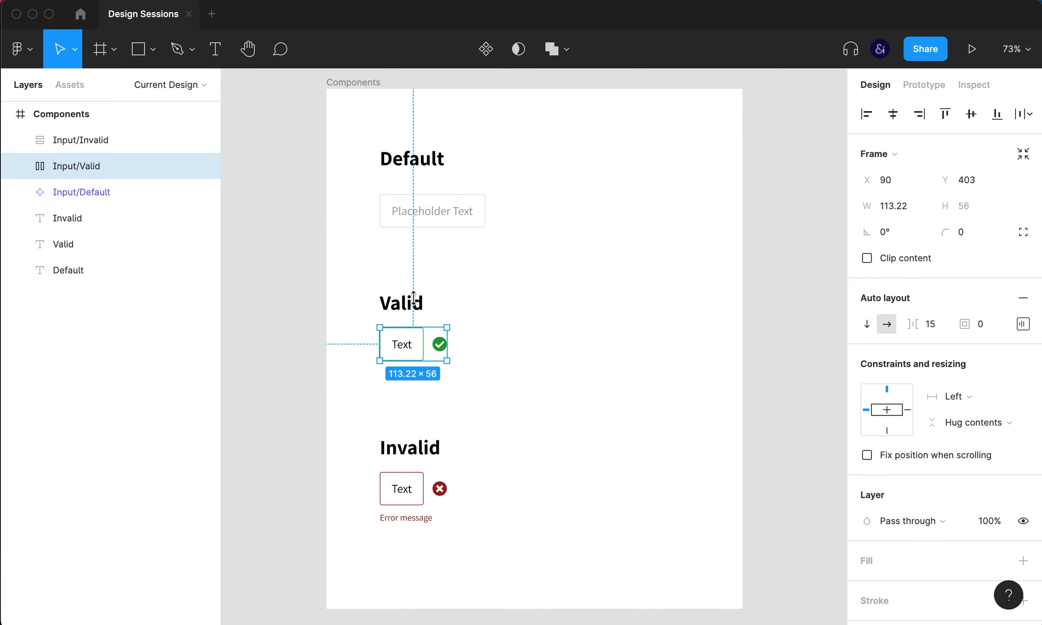
{"action": "left_click", "coordinate": [492, 51]}
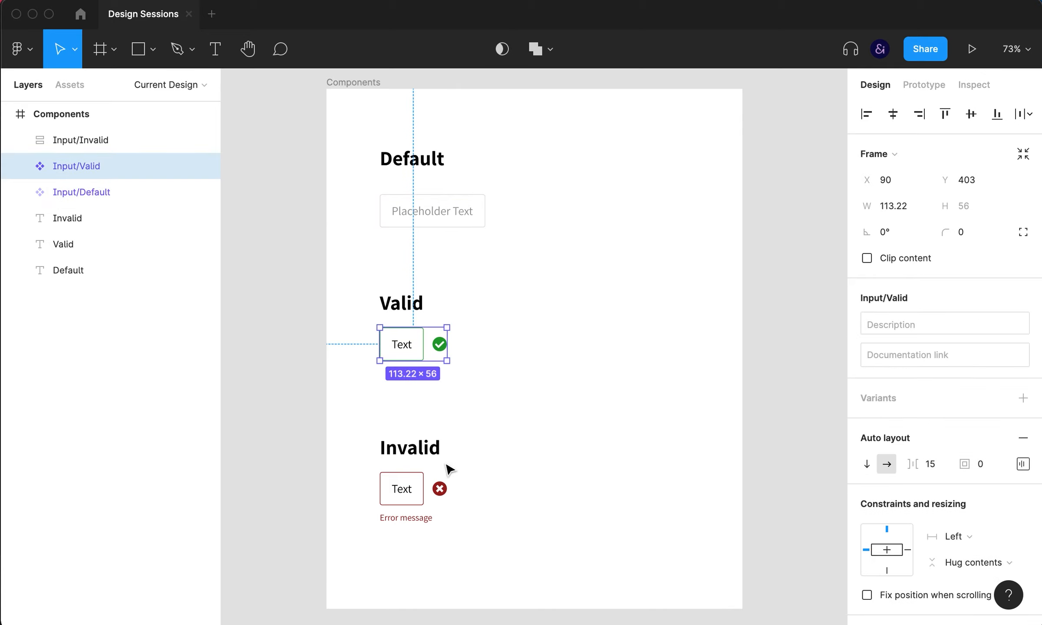
{"action": "left_click", "coordinate": [413, 489]}
{"action": "left_click", "coordinate": [483, 52]}
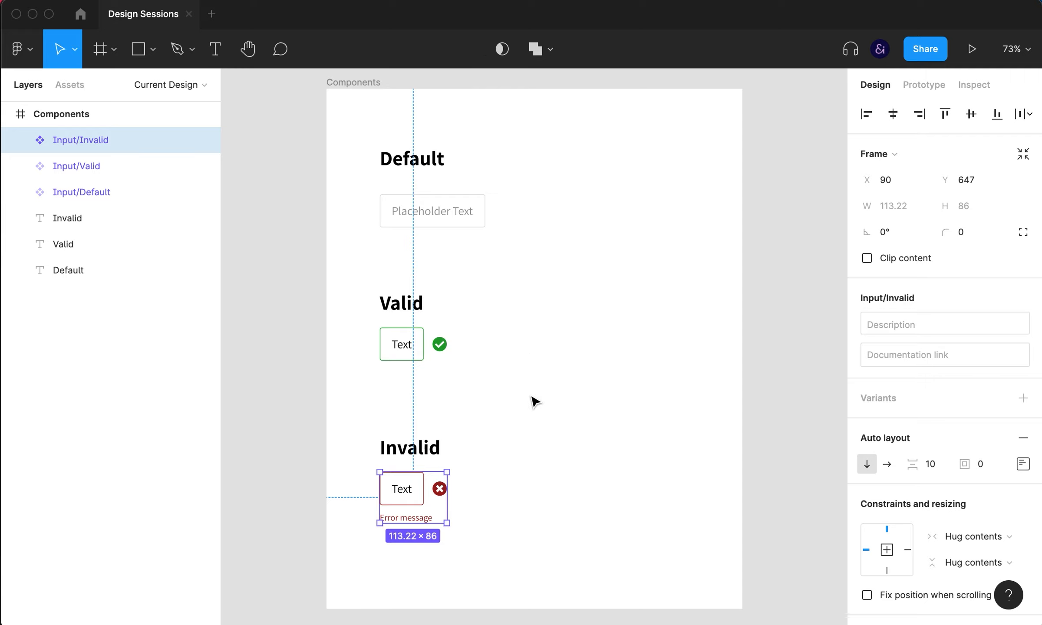
{"action": "left_click", "coordinate": [144, 171], "text": "shift"}
{"action": "left_click", "coordinate": [505, 323]}
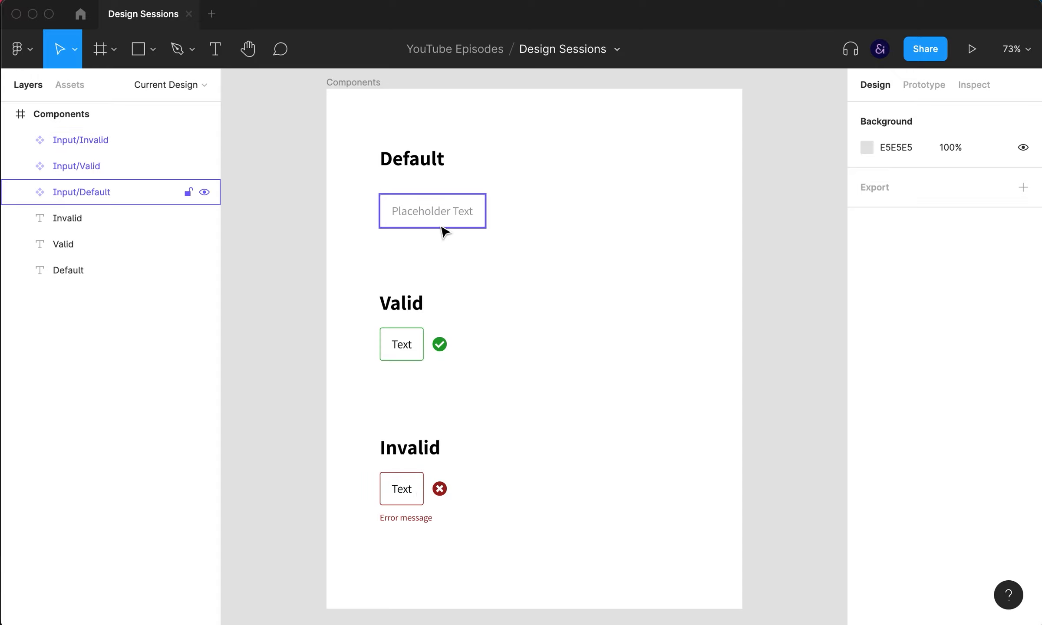
- Combine the Input/Default, Input/Valid and Input/Invalid components as variants and expand the resulting component set
{"action": "left_click", "coordinate": [124, 195]}
{"action": "left_click", "coordinate": [119, 171], "text": "shift"}
{"action": "left_click", "coordinate": [119, 149], "text": "shift"}
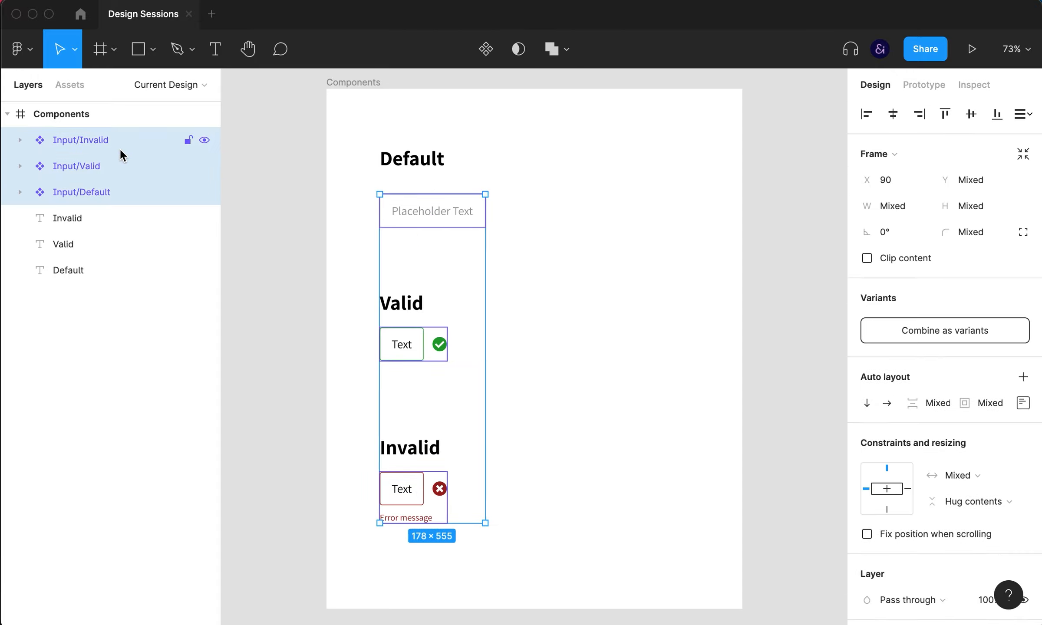
{"action": "left_click", "coordinate": [947, 335]}
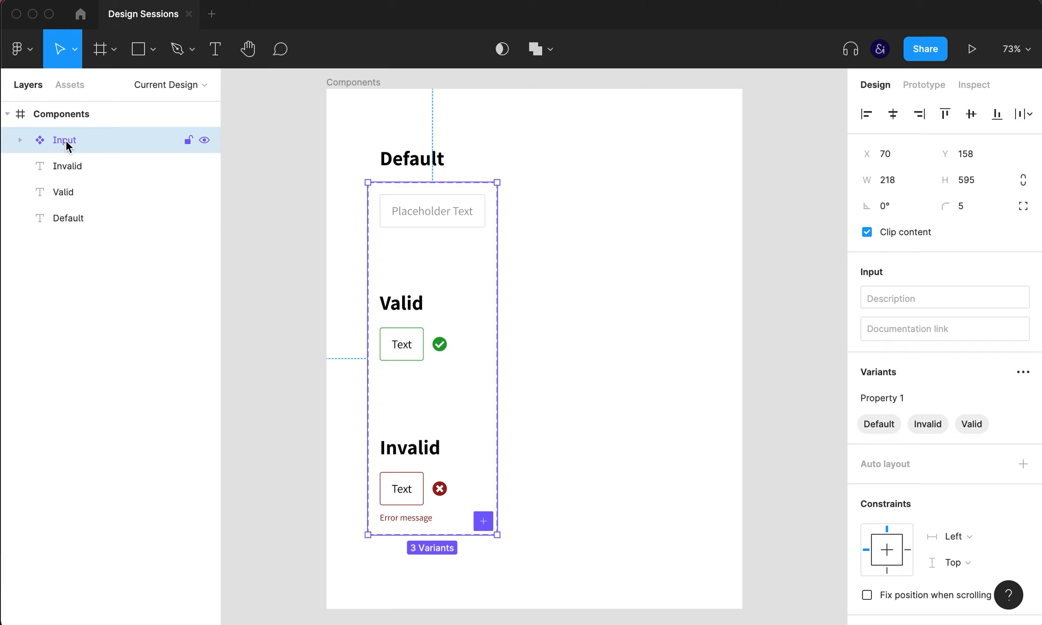
{"action": "left_click", "coordinate": [20, 140]}
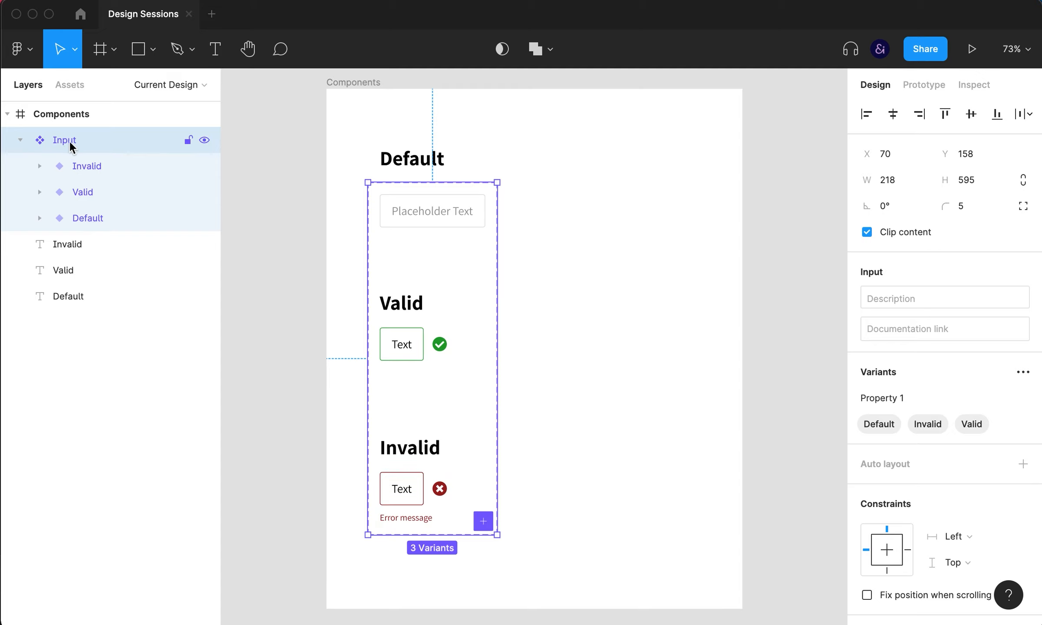
- Delete the Default, Valid and Invalid heading texts from the Components frame
{"action": "left_click", "coordinate": [127, 251]}
{"action": "left_click", "coordinate": [128, 295], "text": "shift"}
{"action": "key", "text": "Delete"}
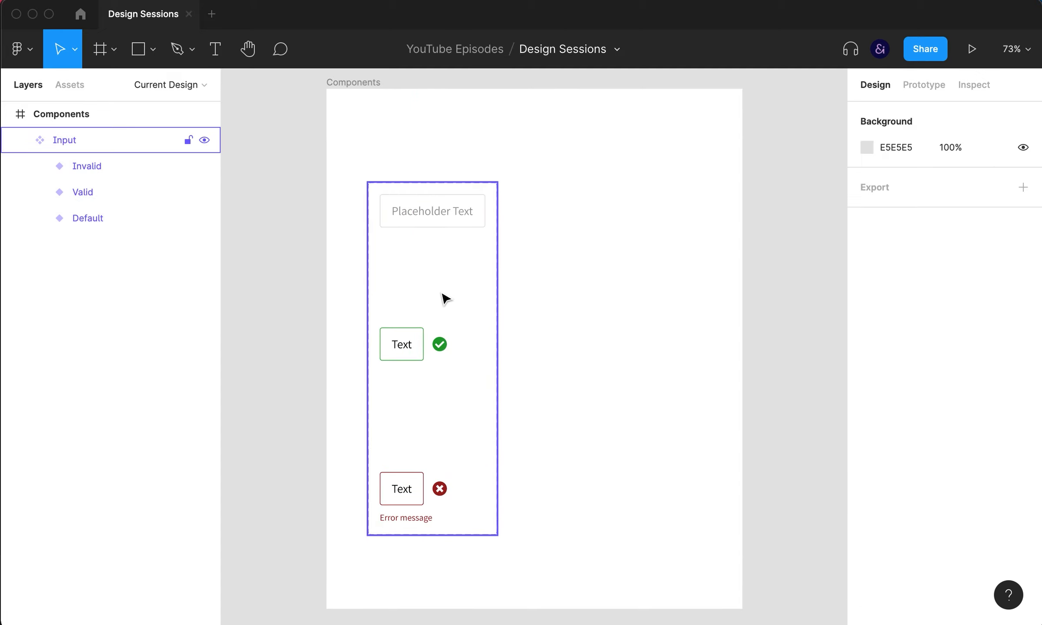
- Add vertical auto layout to the Input component set with a spacing of 20 between the variants
{"action": "left_click", "coordinate": [483, 291]}
{"action": "left_click", "coordinate": [909, 455]}
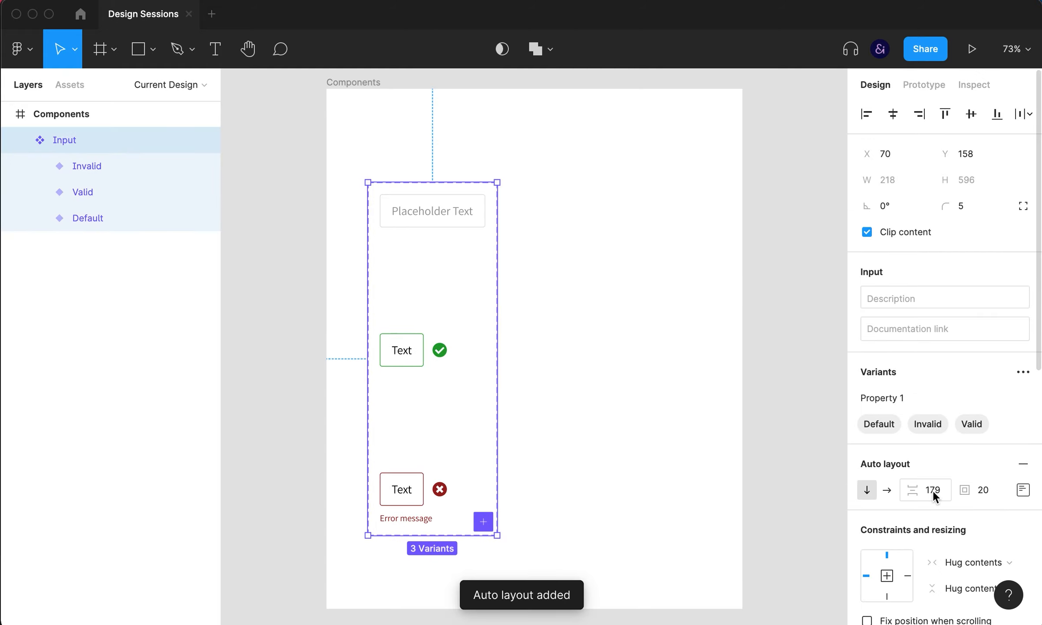
{"action": "left_click", "coordinate": [933, 491]}
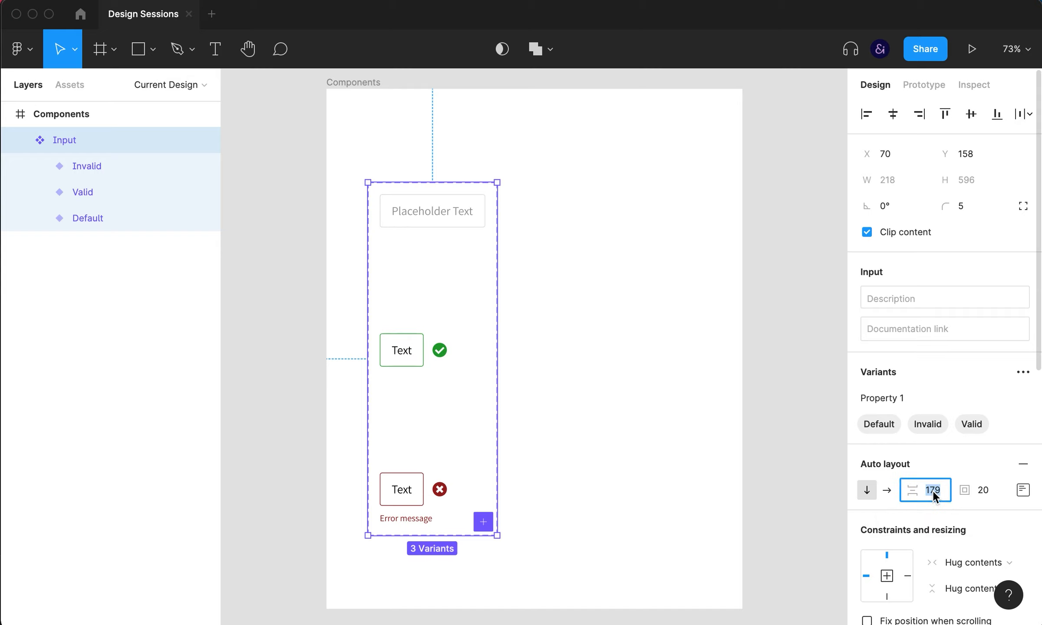
{"action": "type", "text": "20"}
{"action": "key", "text": "Return"}
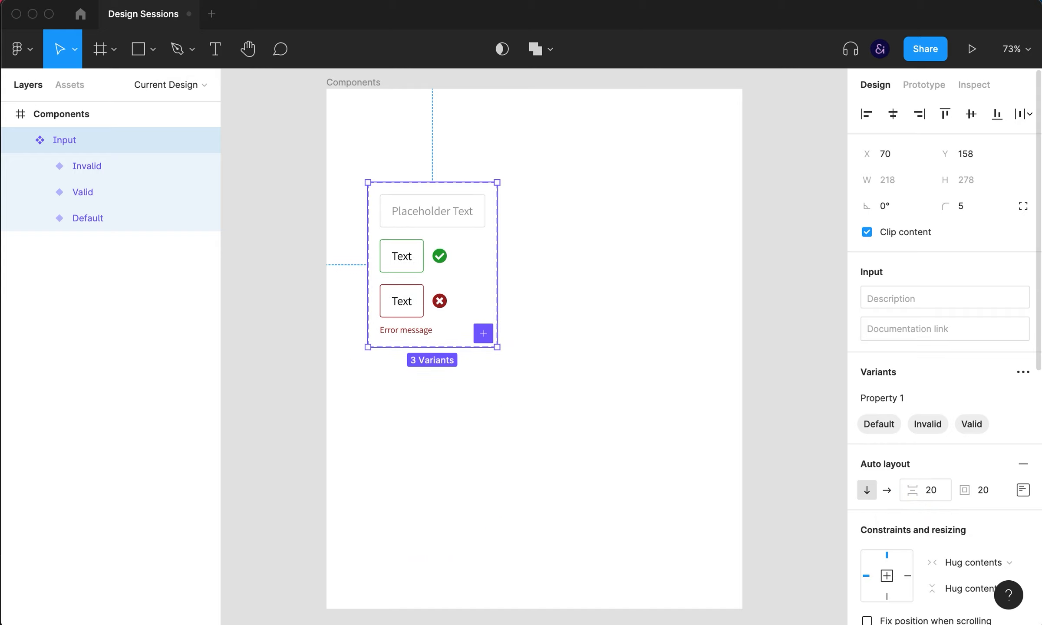
{"action": "left_click", "coordinate": [560, 398]}
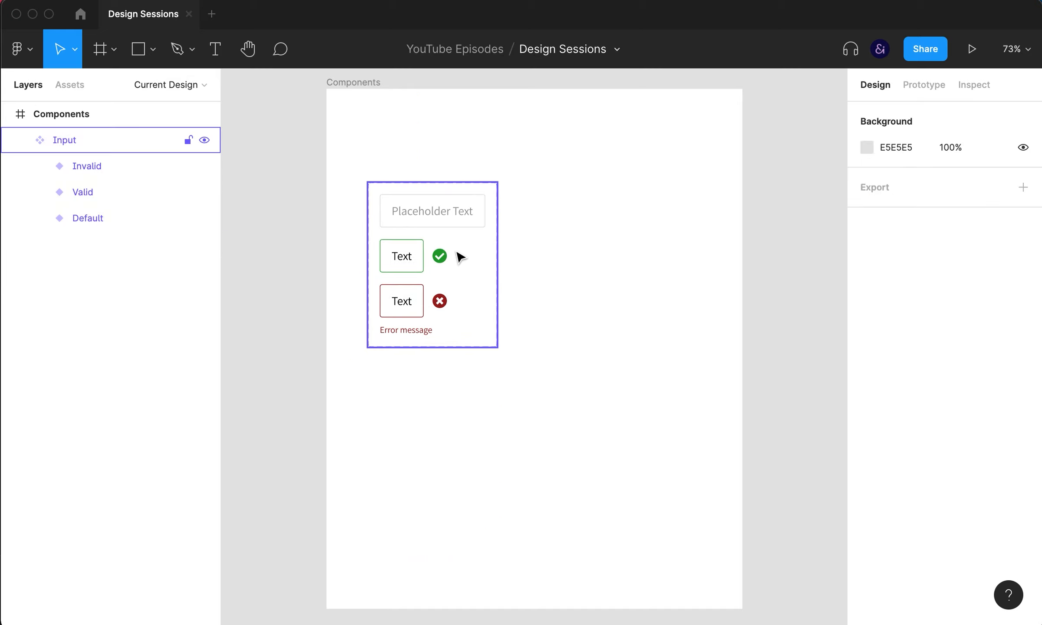
- Move the Input component set toward the middle of the Components frame, to about X 213, Y 257
{"action": "left_click", "coordinate": [462, 249]}
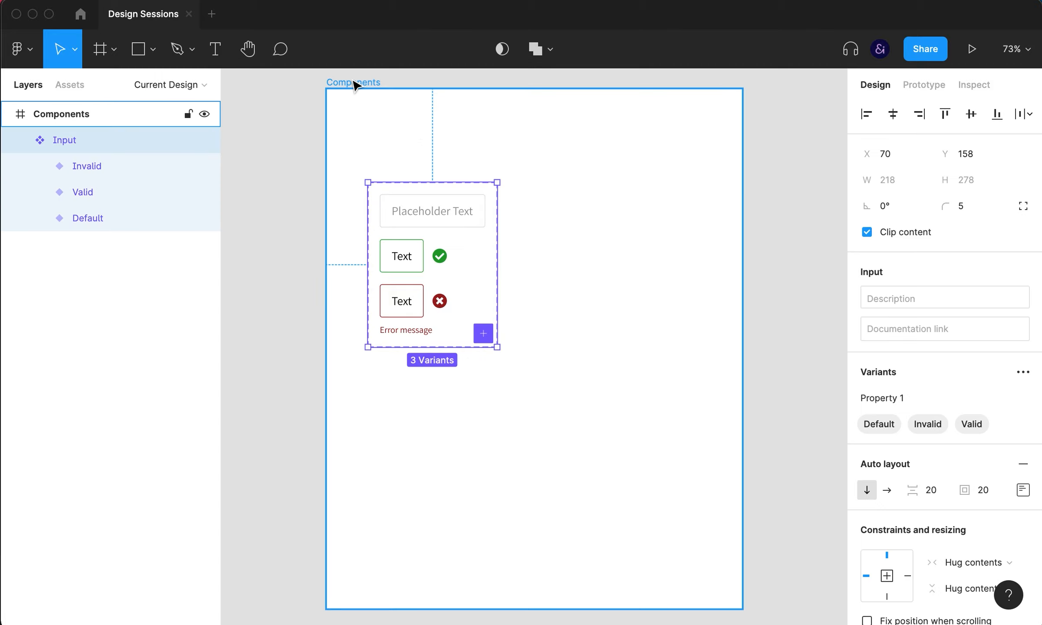
{"action": "left_click_drag", "start_coordinate": [433, 257], "coordinate": [504, 314]}
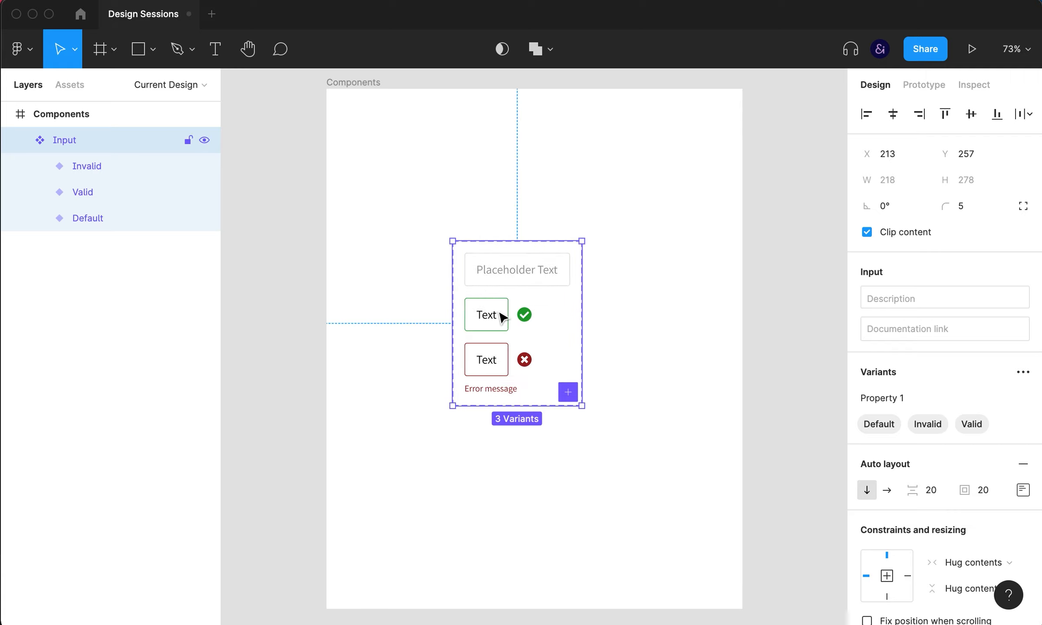